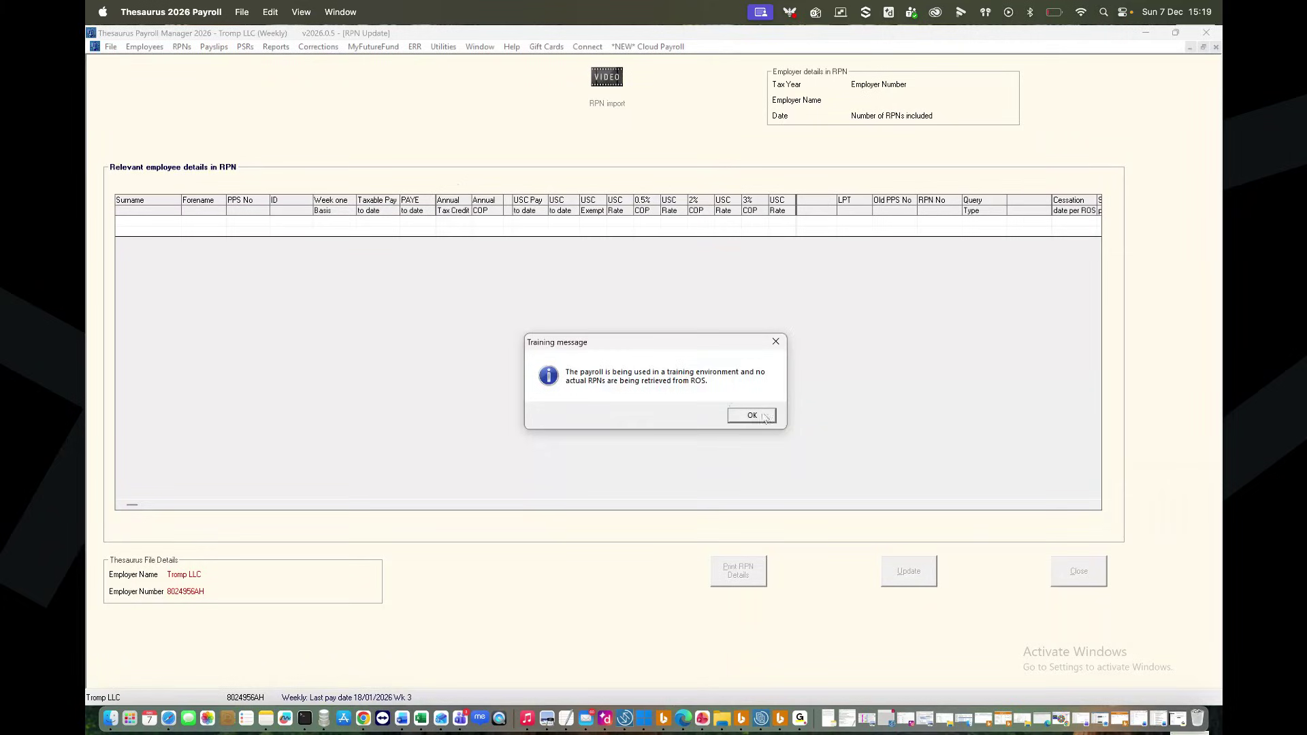
- Apply the 20 retrieved RPNs so every employee gets current credits and cut-offs
click(759, 414)
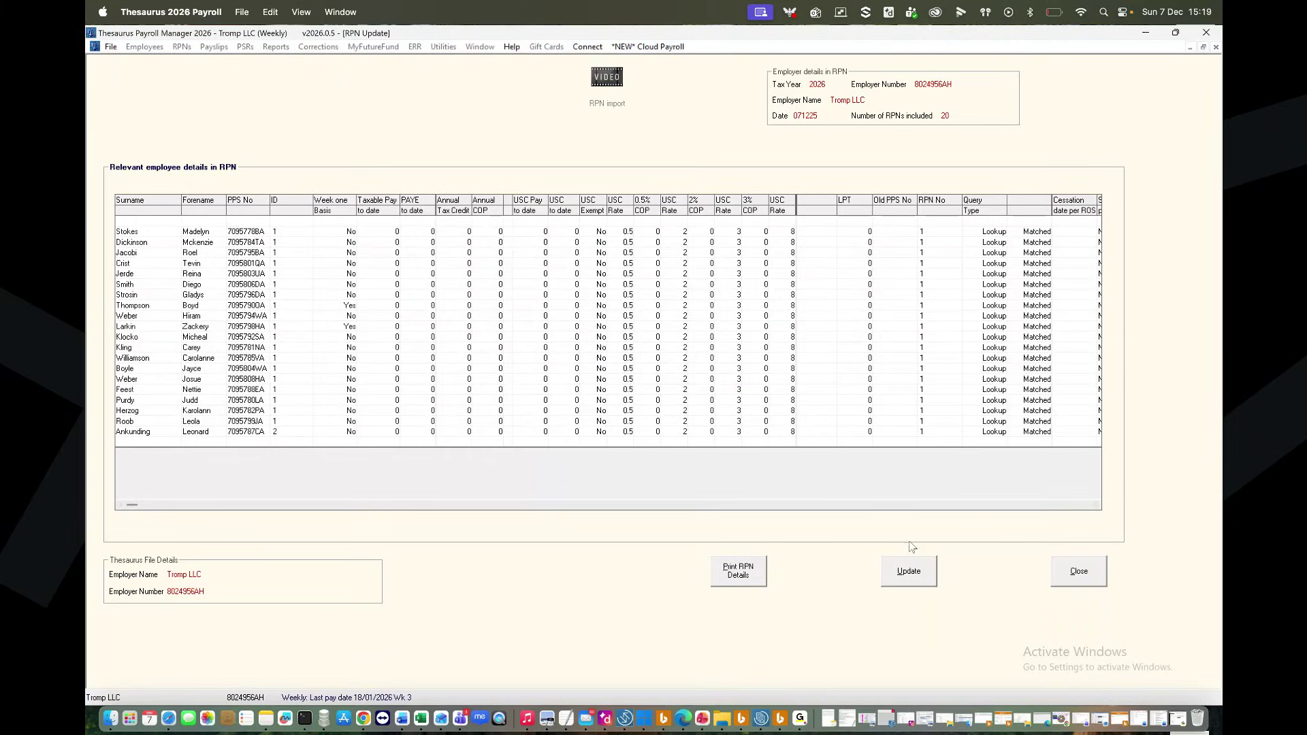
click(917, 575)
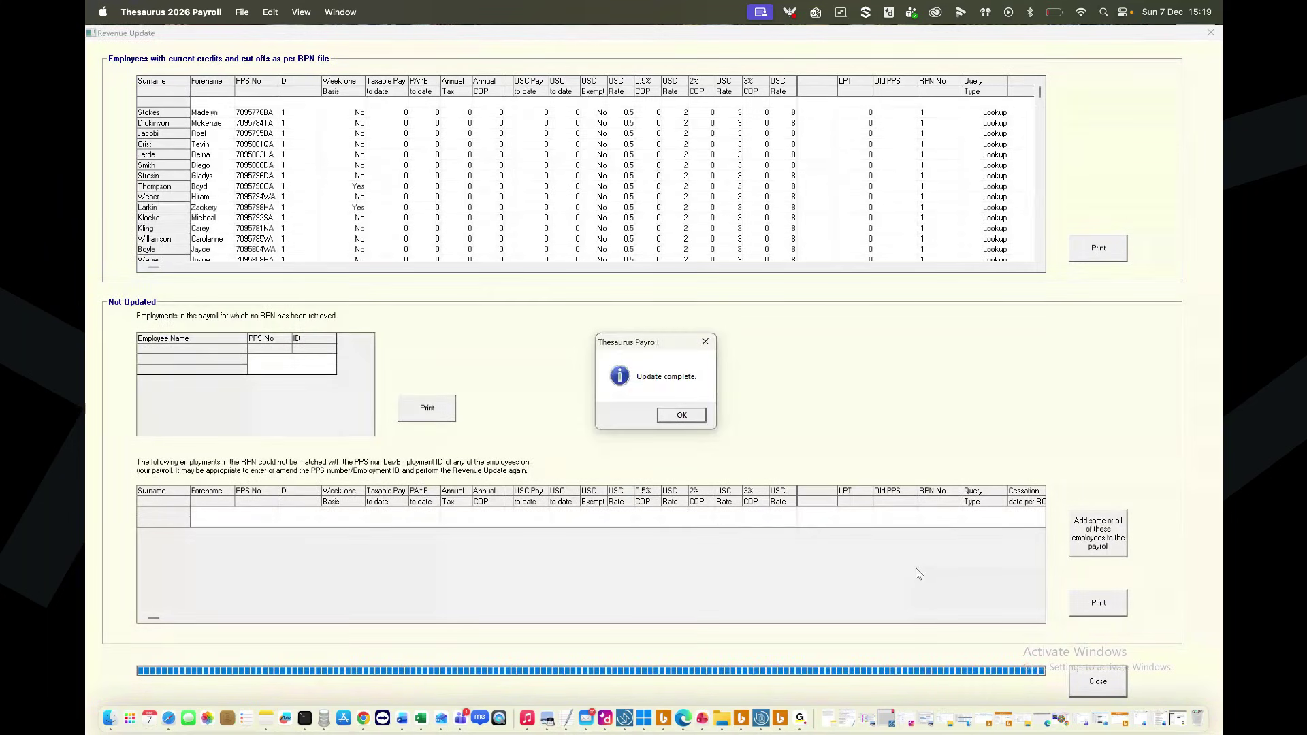
click(687, 415)
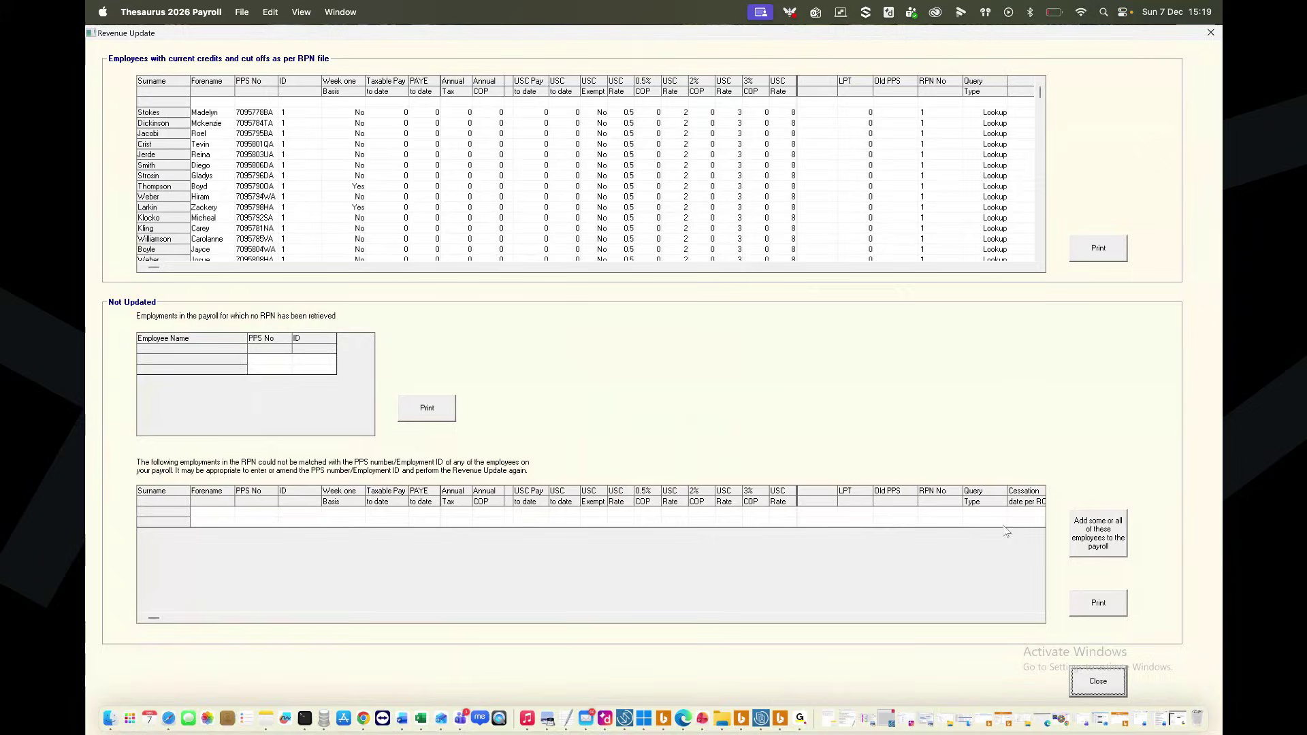
- Retrieve the latest AEPNs, giving employees 1.5% auto-enrolment rates and clearing the AE to-do
click(1097, 682)
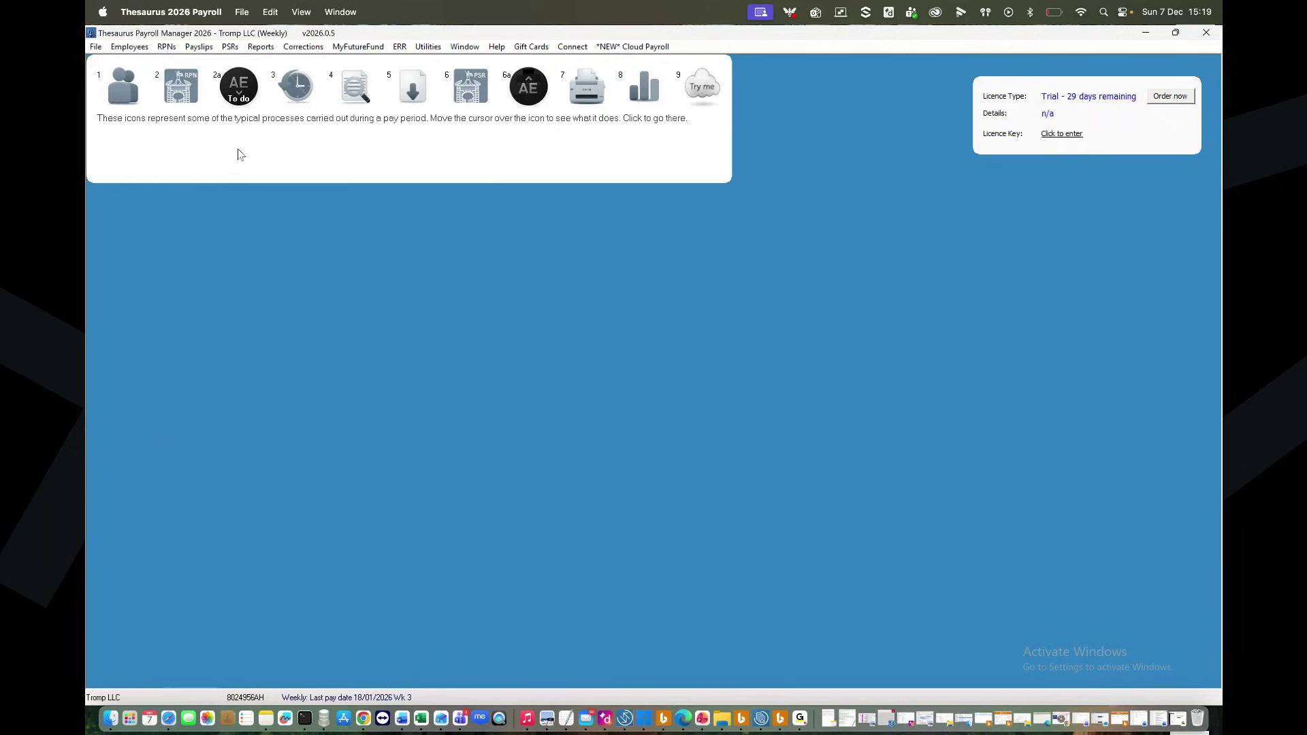
click(239, 82)
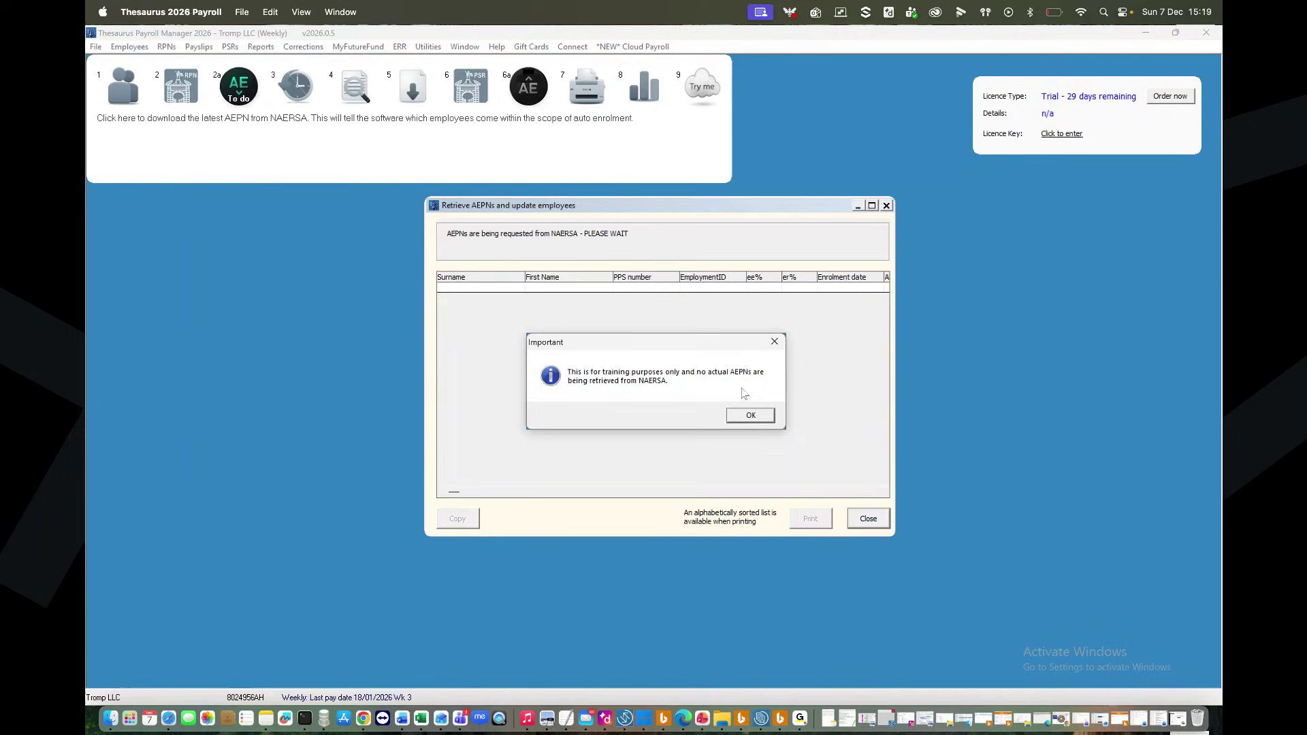
click(750, 416)
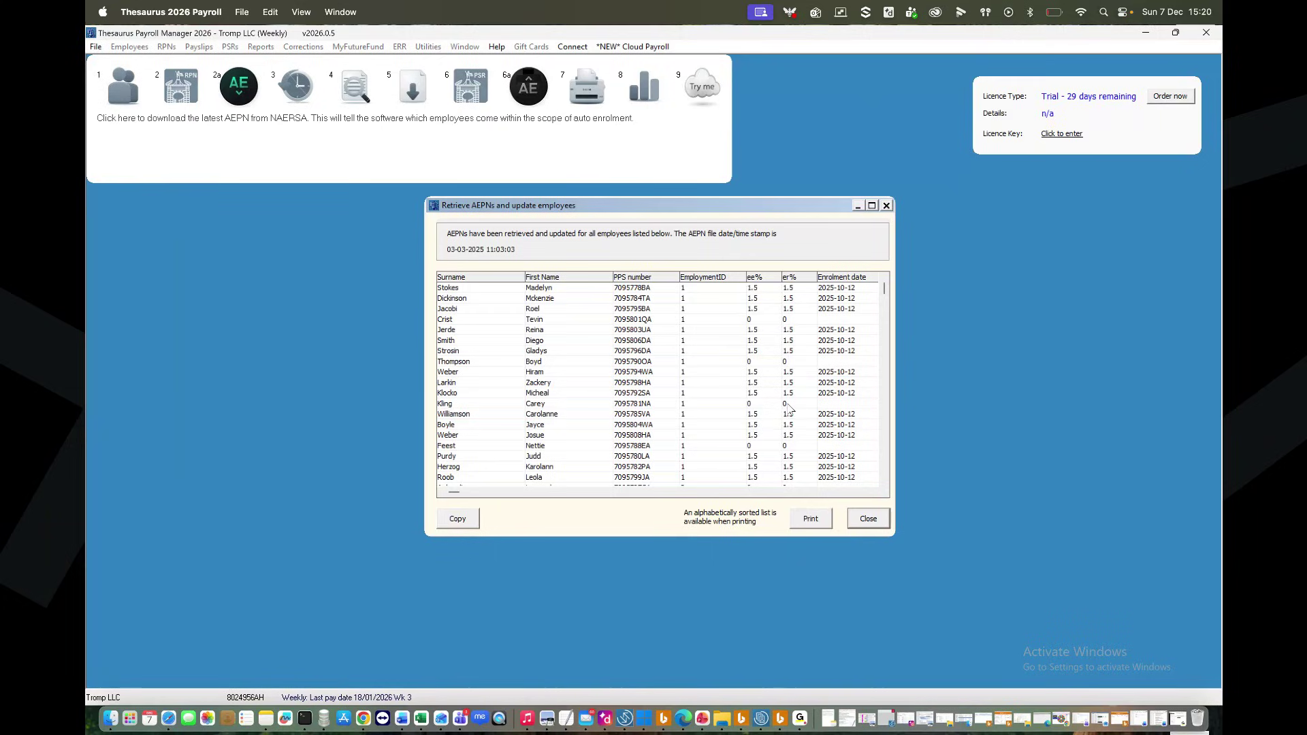
click(866, 519)
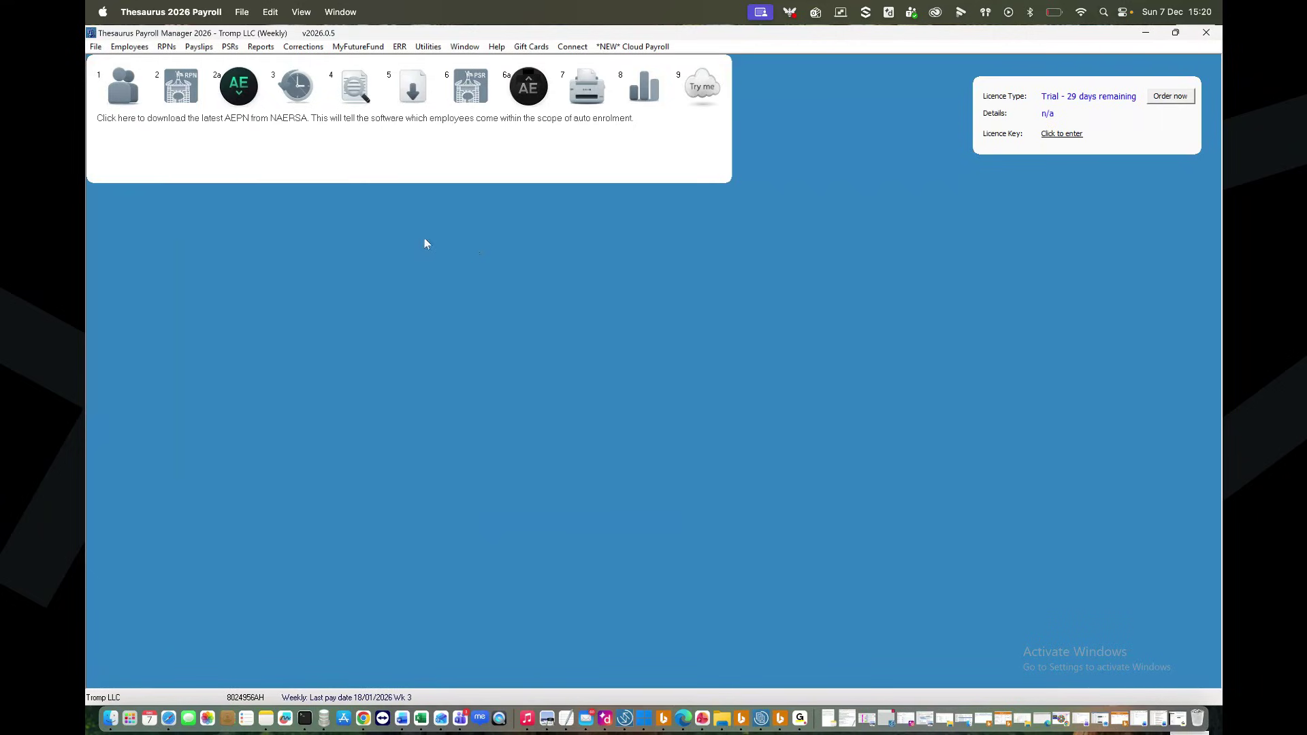
- Preview printed MyFutureFund welcome letters for all employees except the first one listed
click(364, 52)
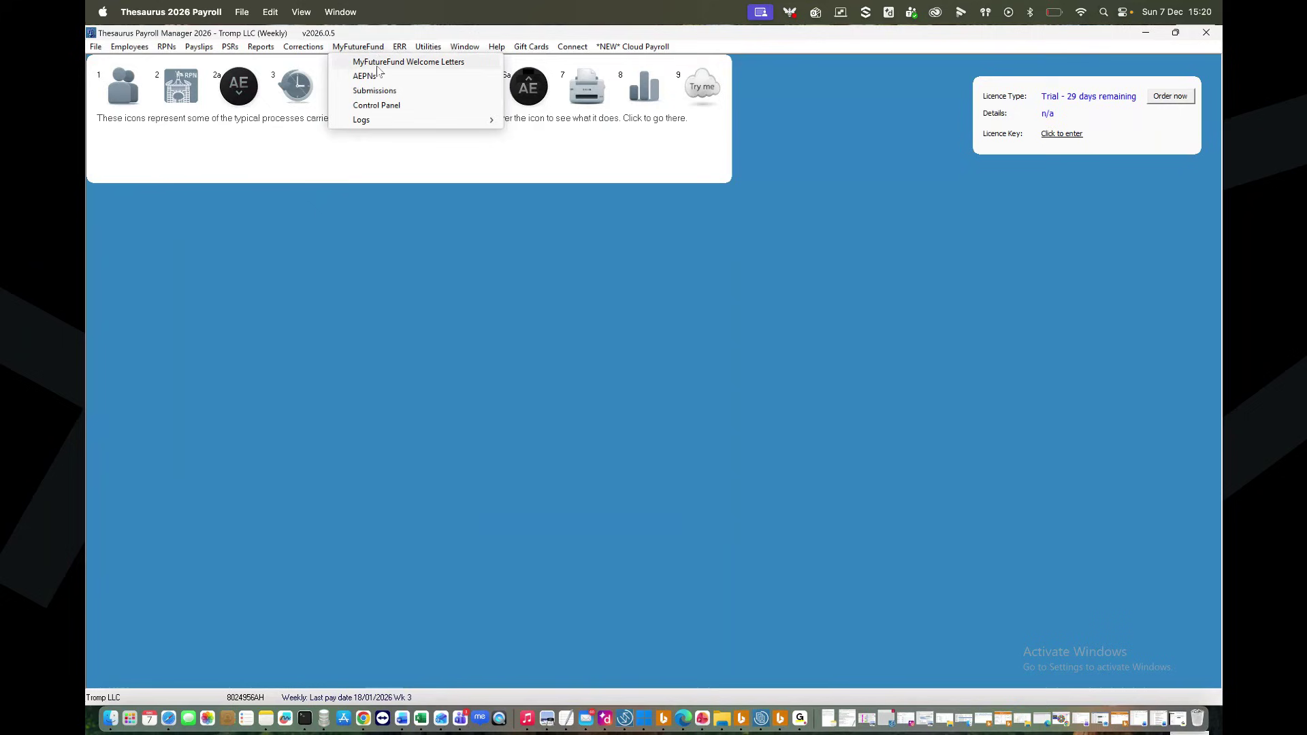
click(378, 65)
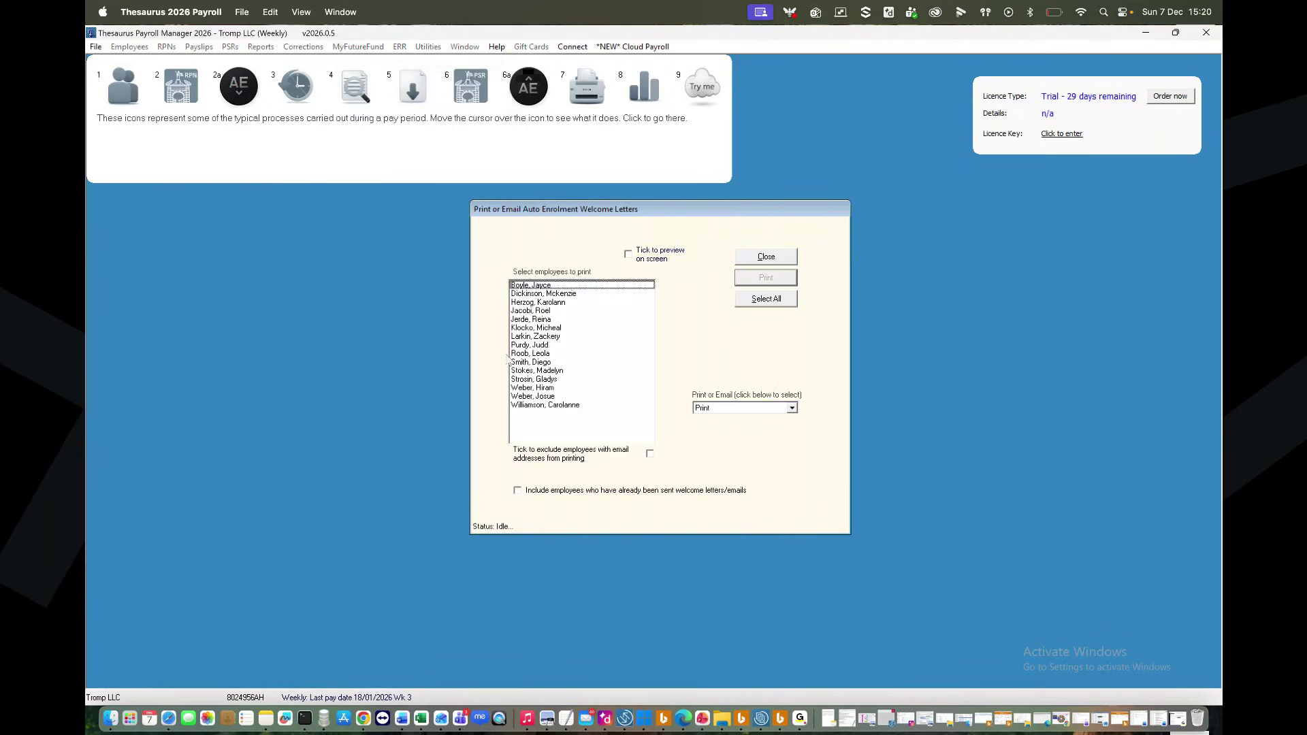
click(757, 299)
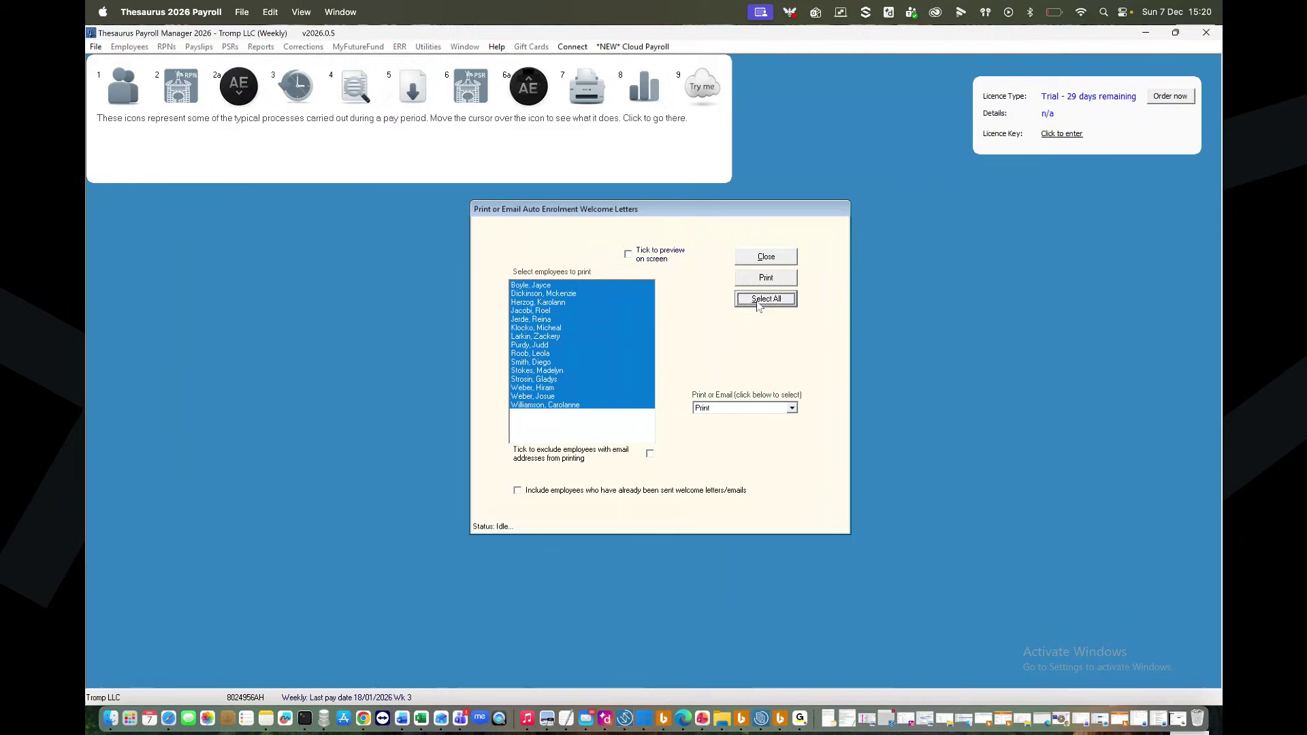
click(792, 409)
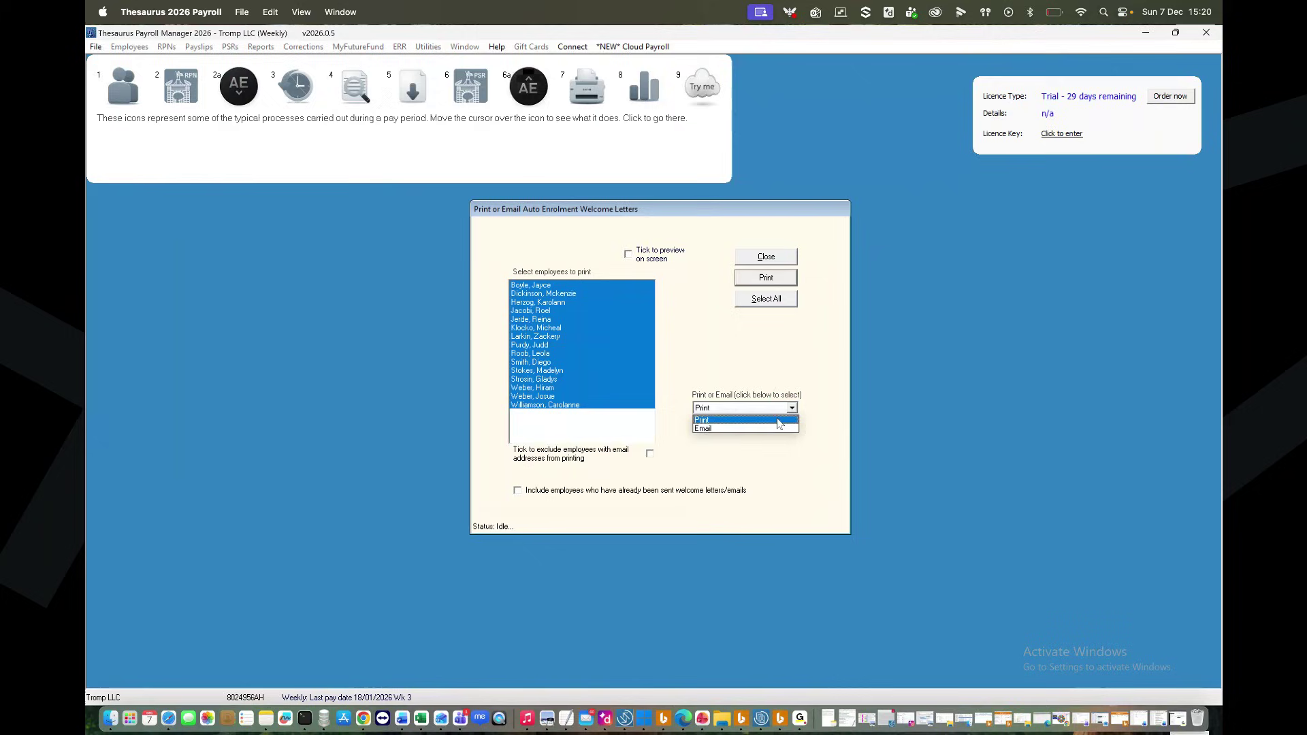
click(671, 302)
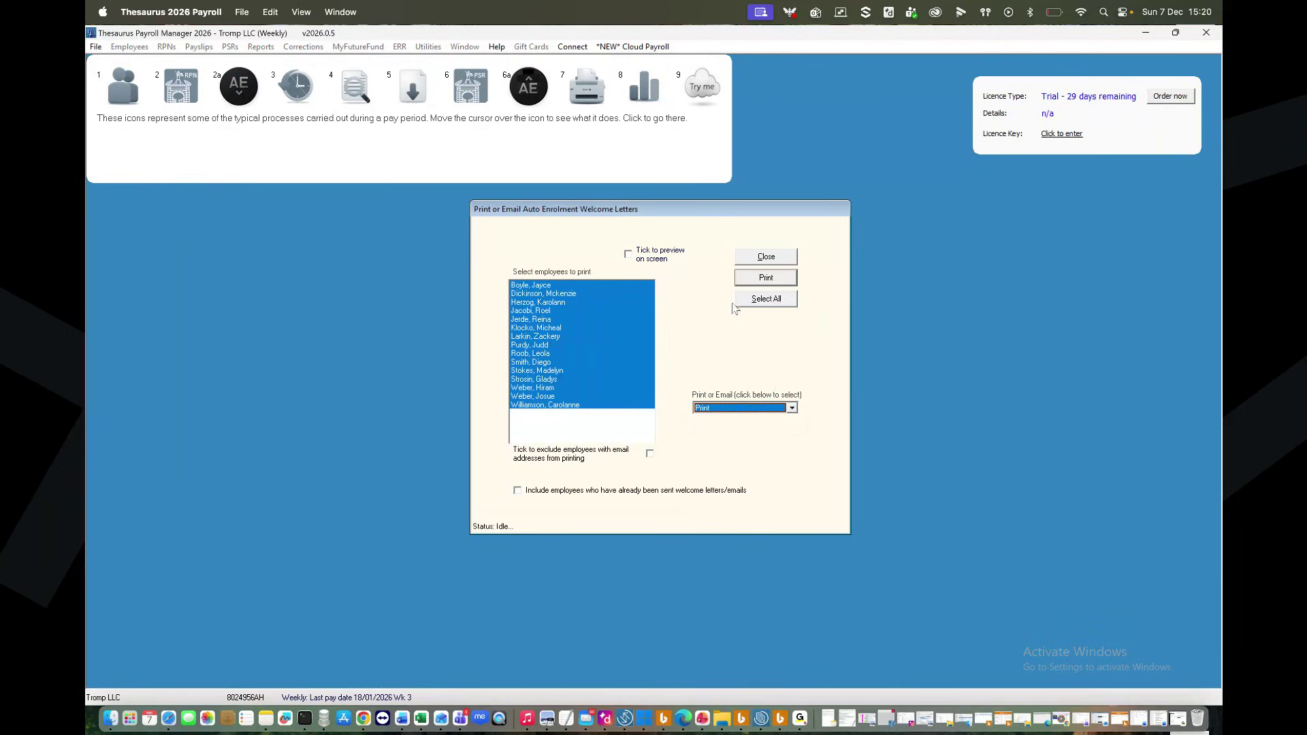
click(621, 282)
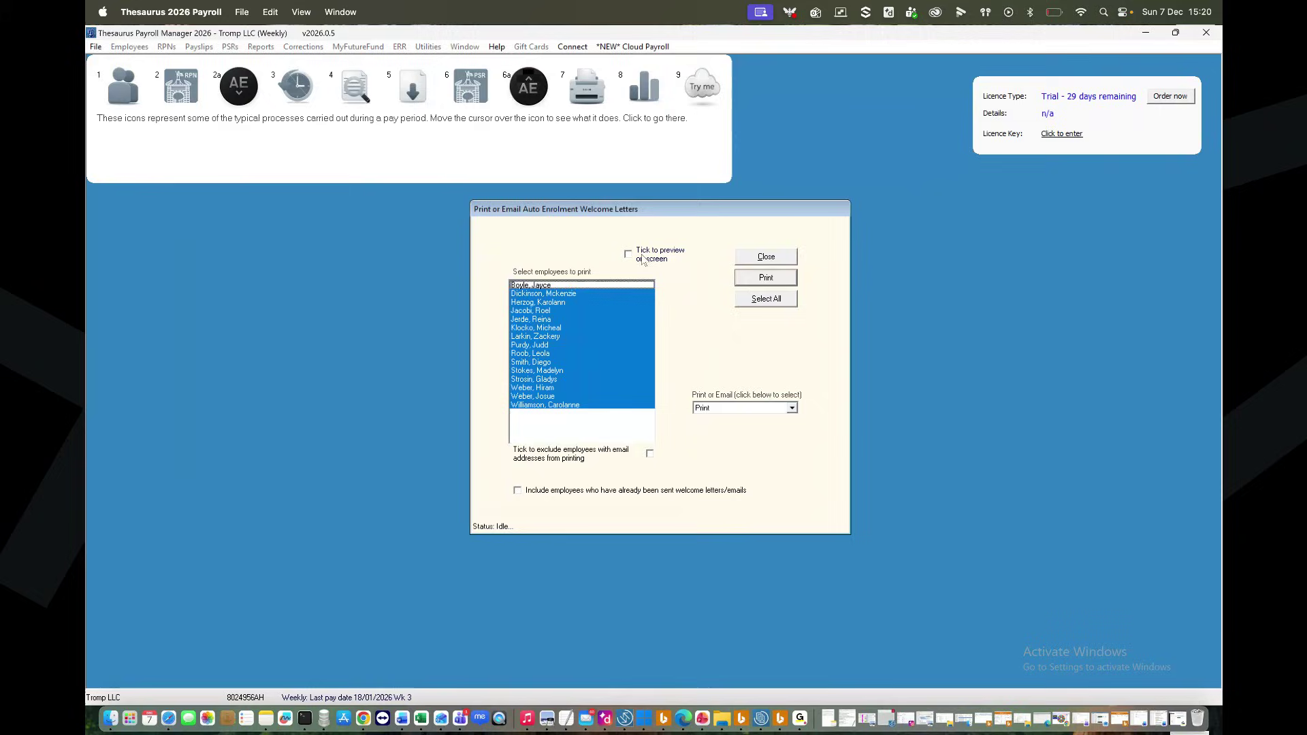
click(628, 255)
click(752, 283)
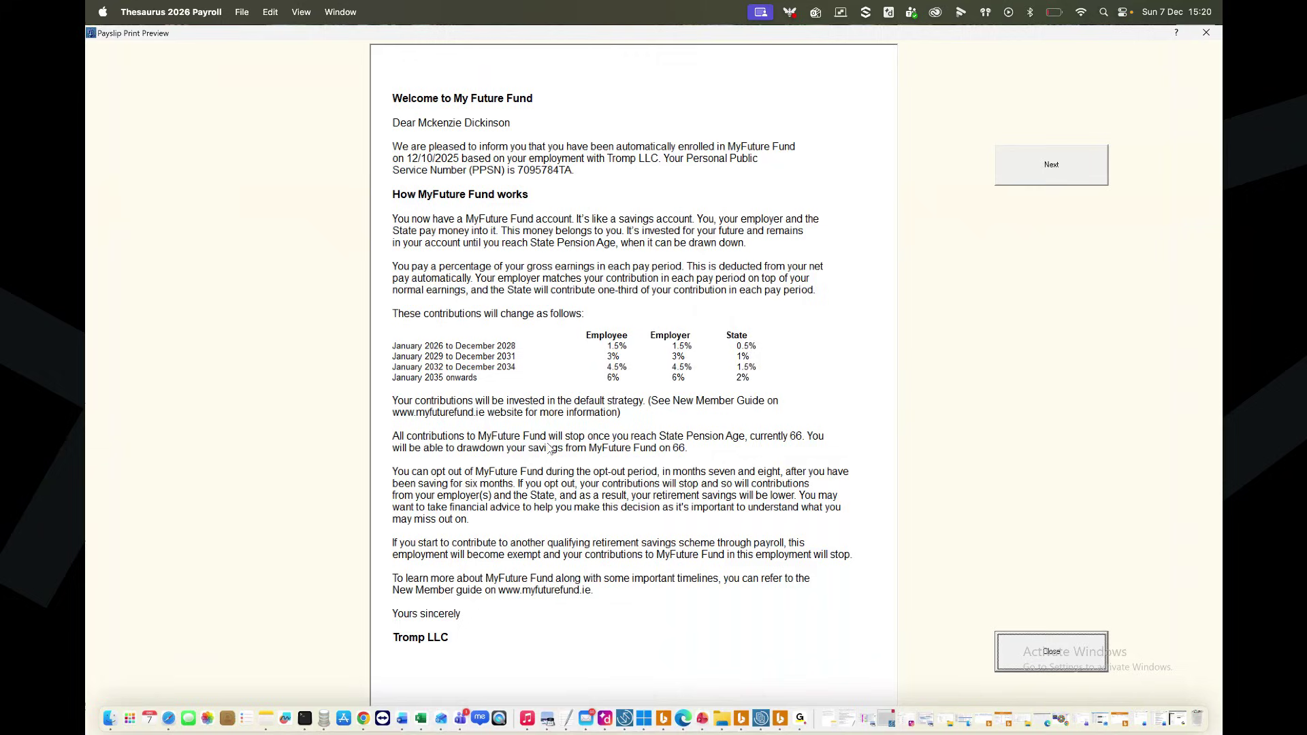
click(1010, 649)
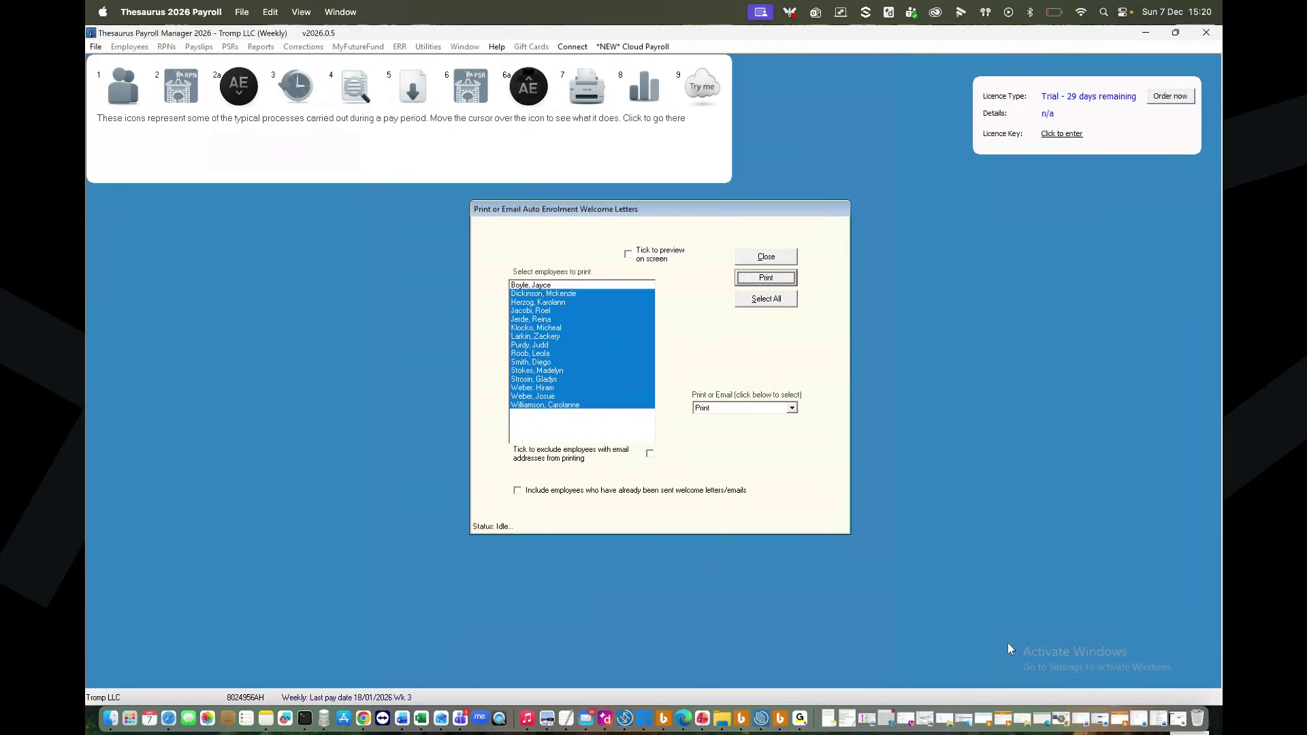
- Save the week 4 input and confirm the payslip shows MyFutureFund EE and ER of 29.85
click(790, 259)
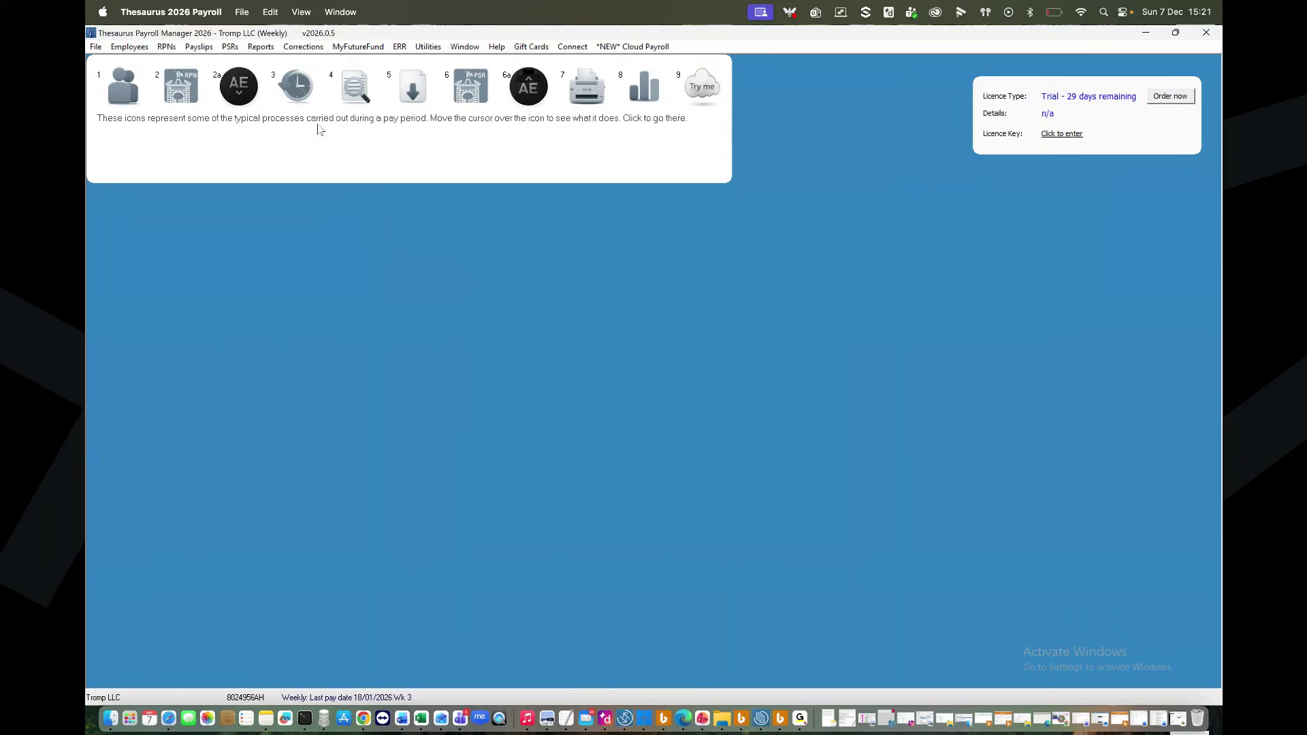
click(297, 87)
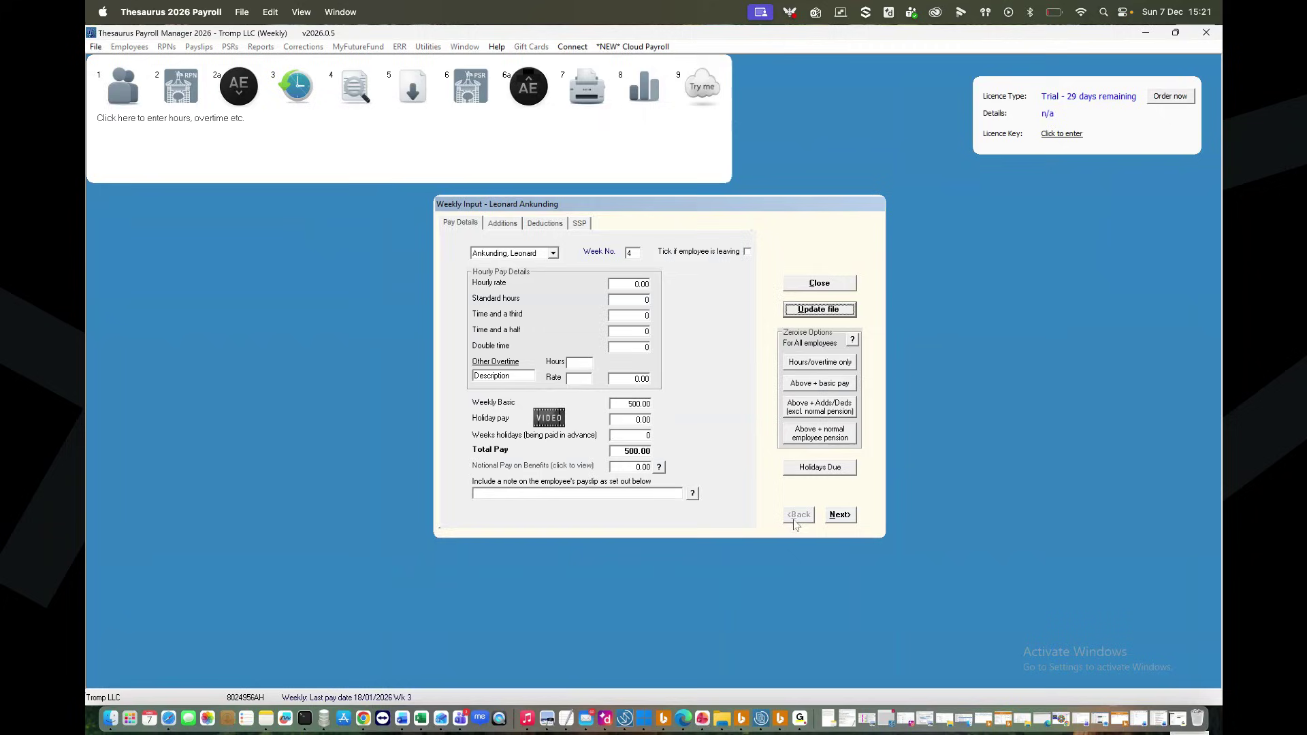
click(839, 515)
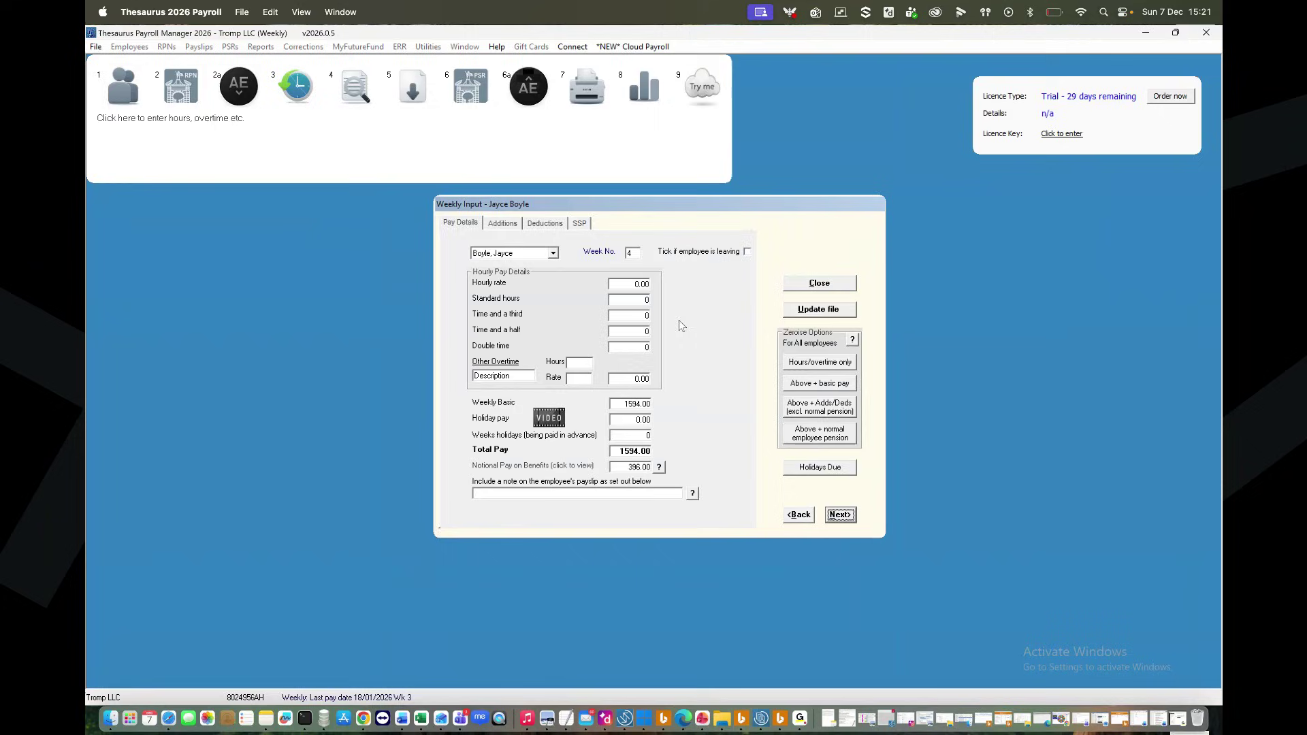
click(556, 226)
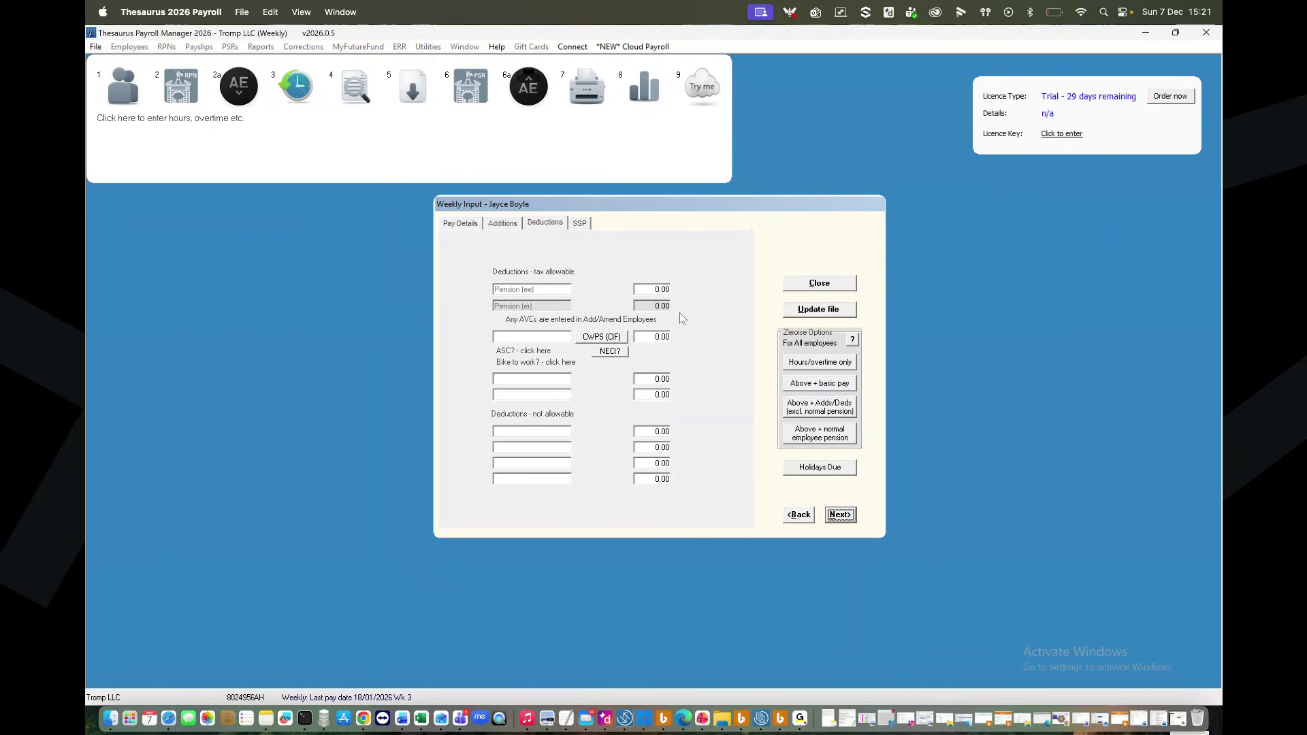
click(806, 312)
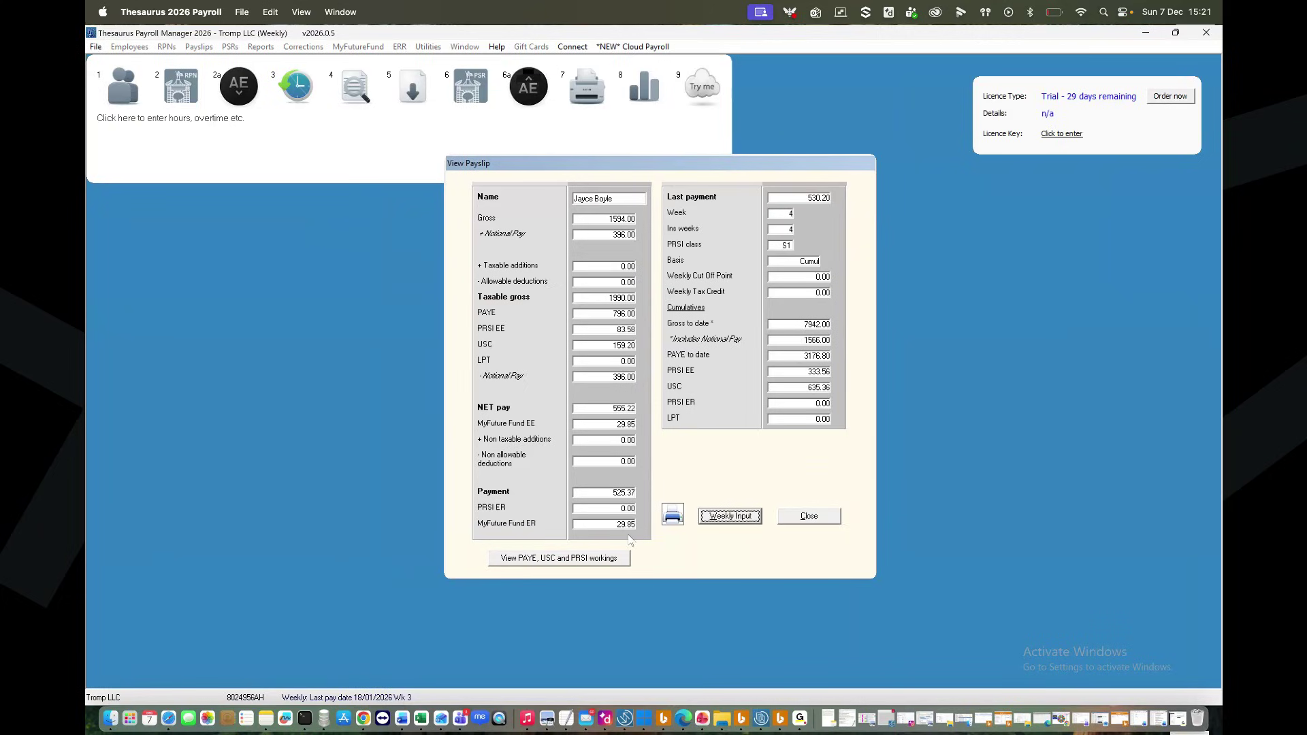
click(796, 519)
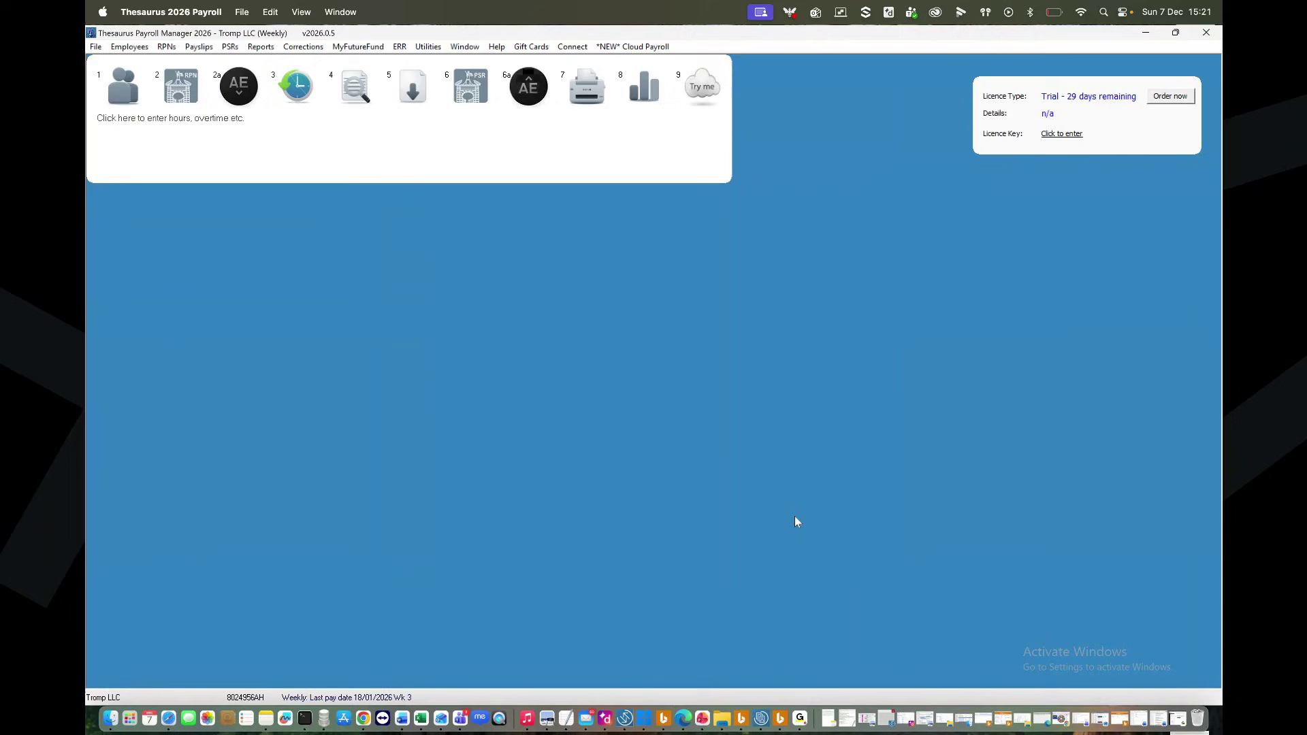
- Run the weekly update to week 4 with pay date 25/01/2026
click(417, 94)
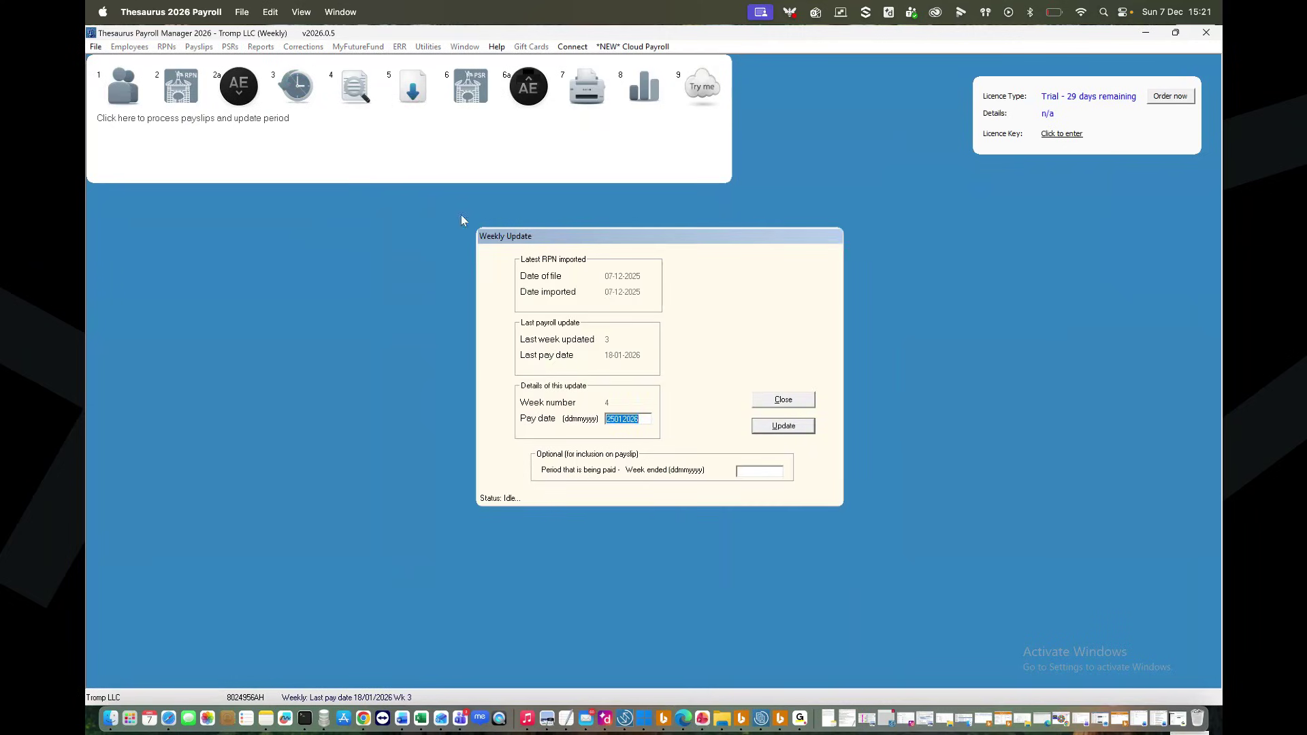
click(798, 431)
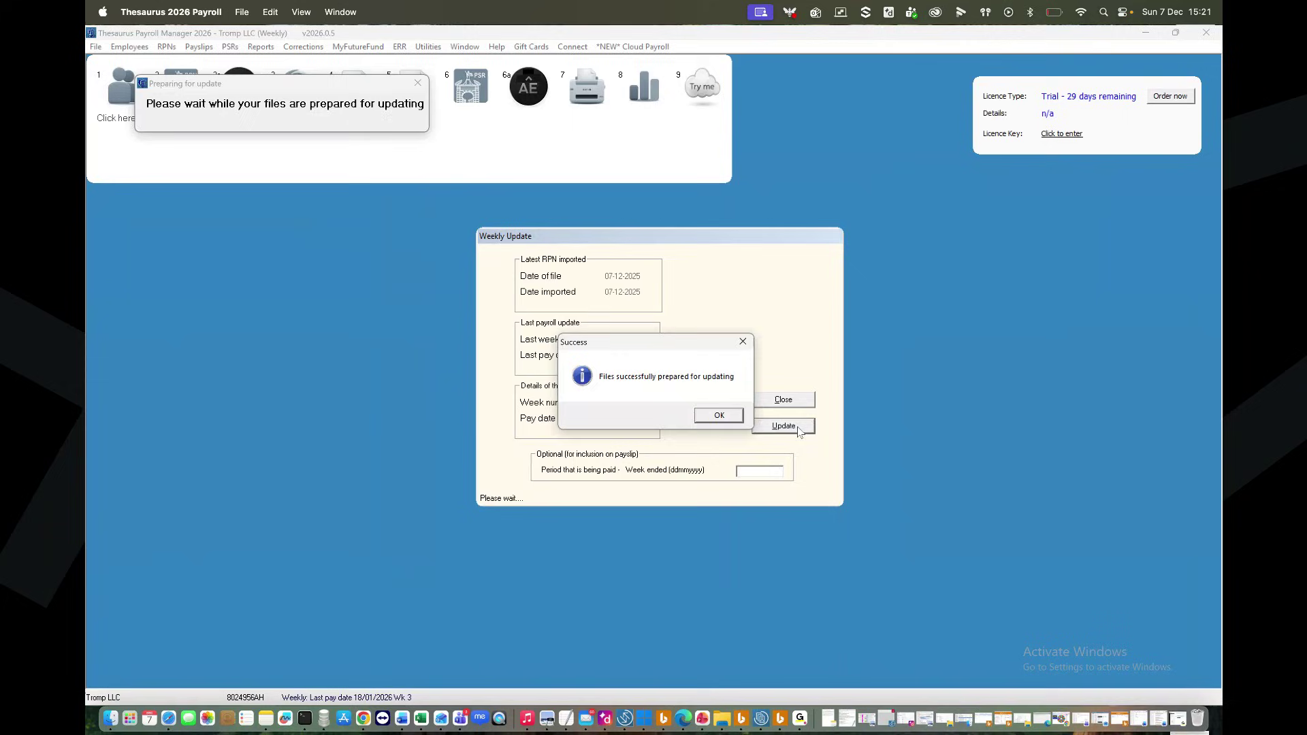
click(711, 413)
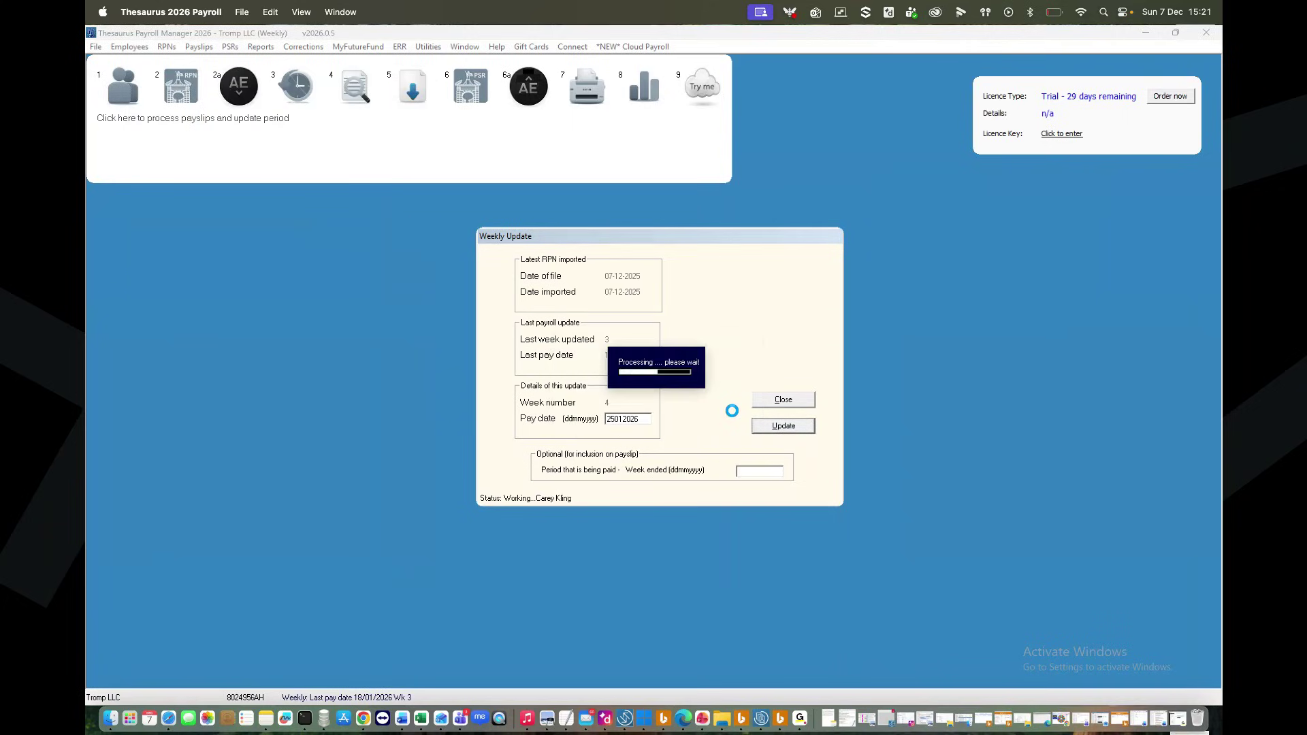
click(742, 424)
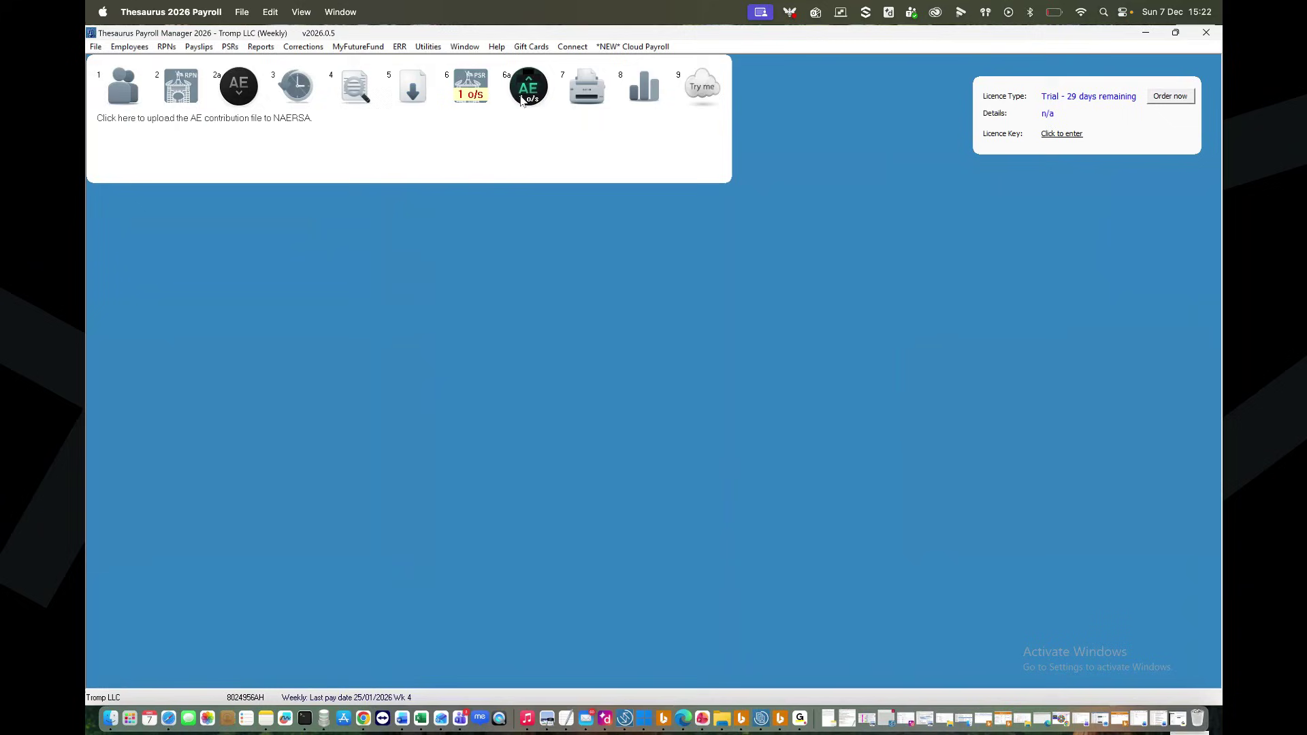
- Prepare and submit the week 4 PSR of €21485.61 to Revenue, skipping ERR and backup
click(473, 85)
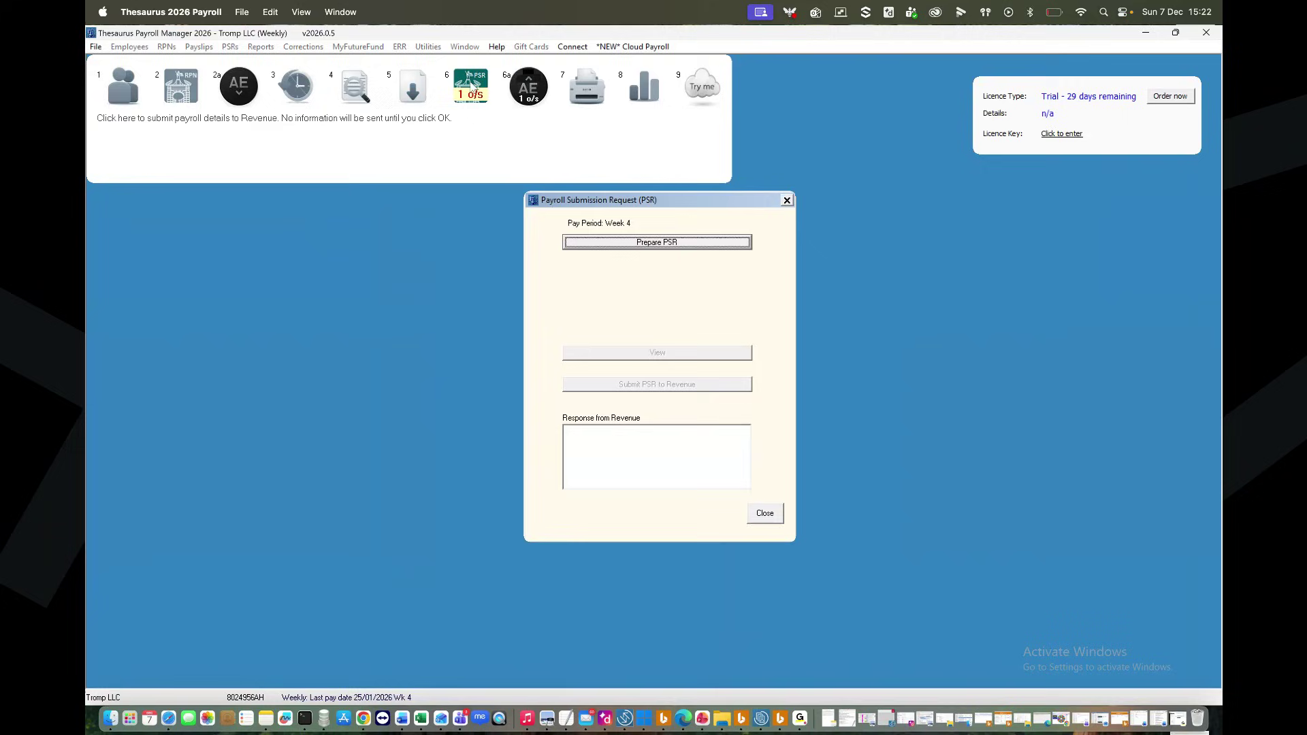
click(649, 248)
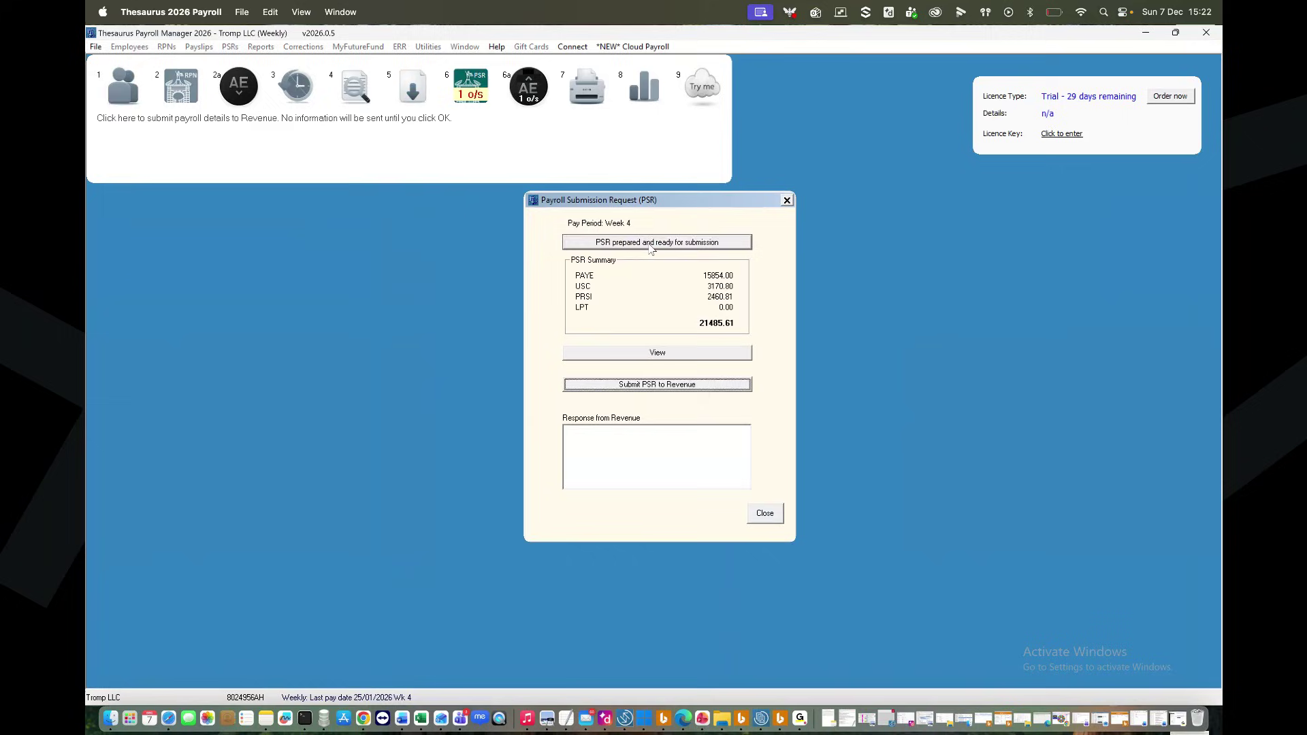
click(700, 386)
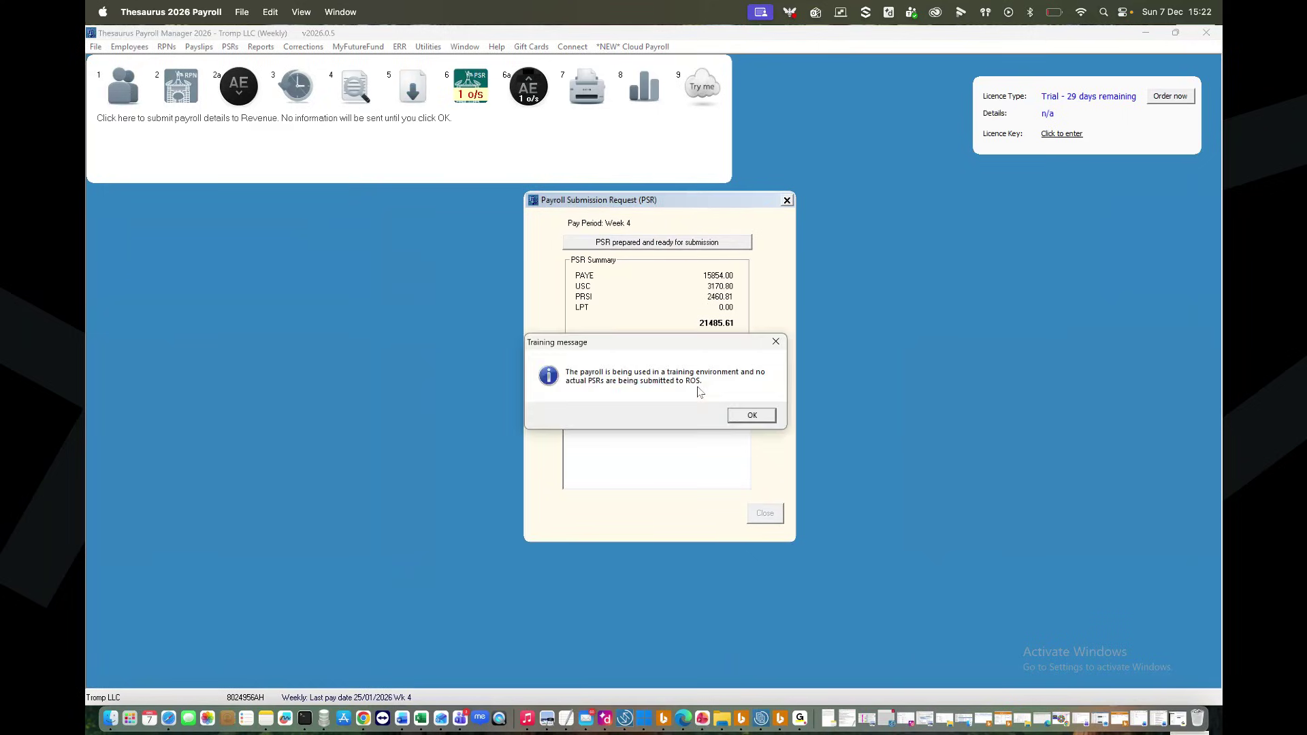
click(736, 419)
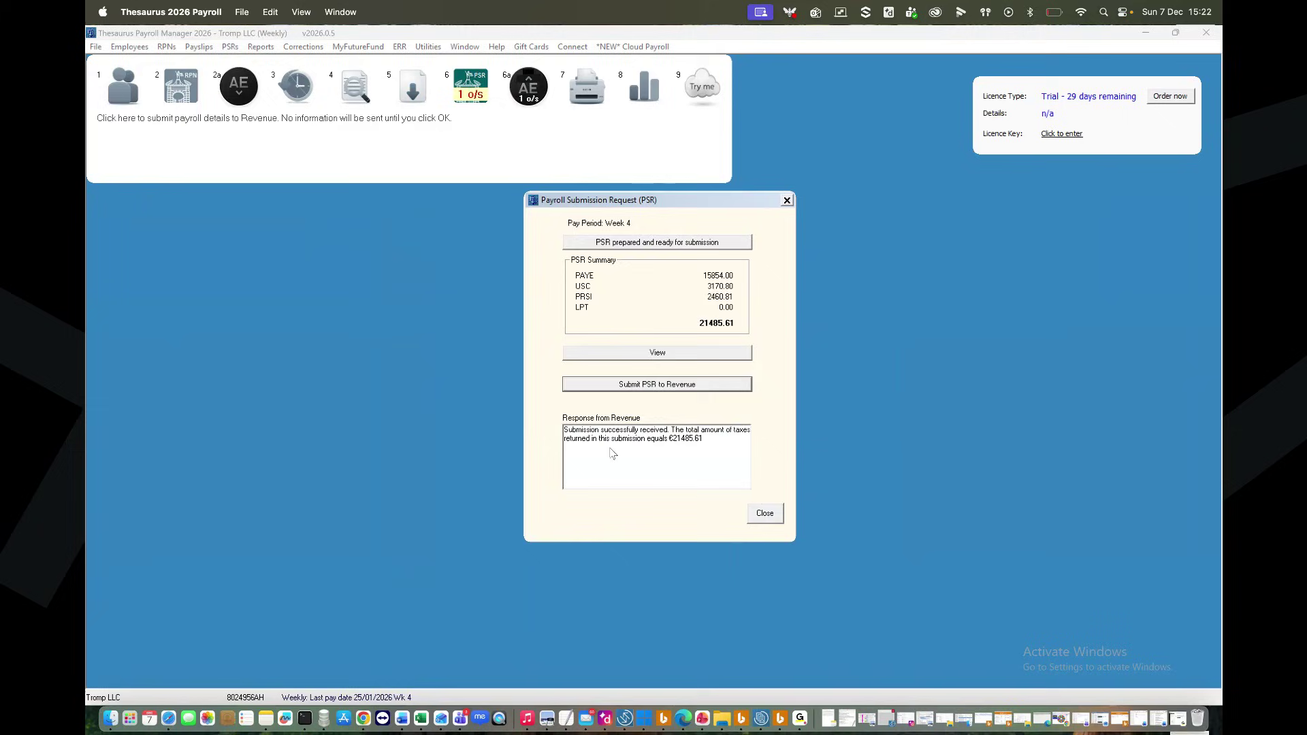
click(734, 413)
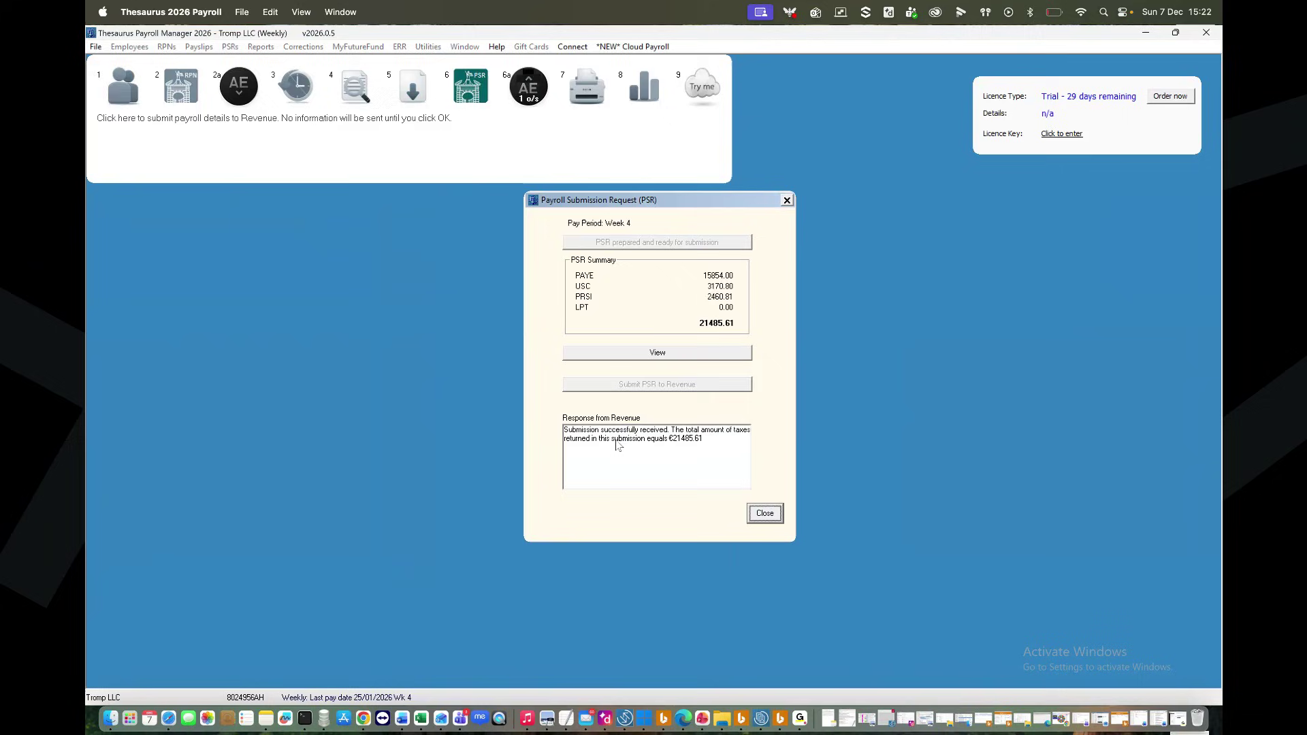
click(776, 517)
click(809, 461)
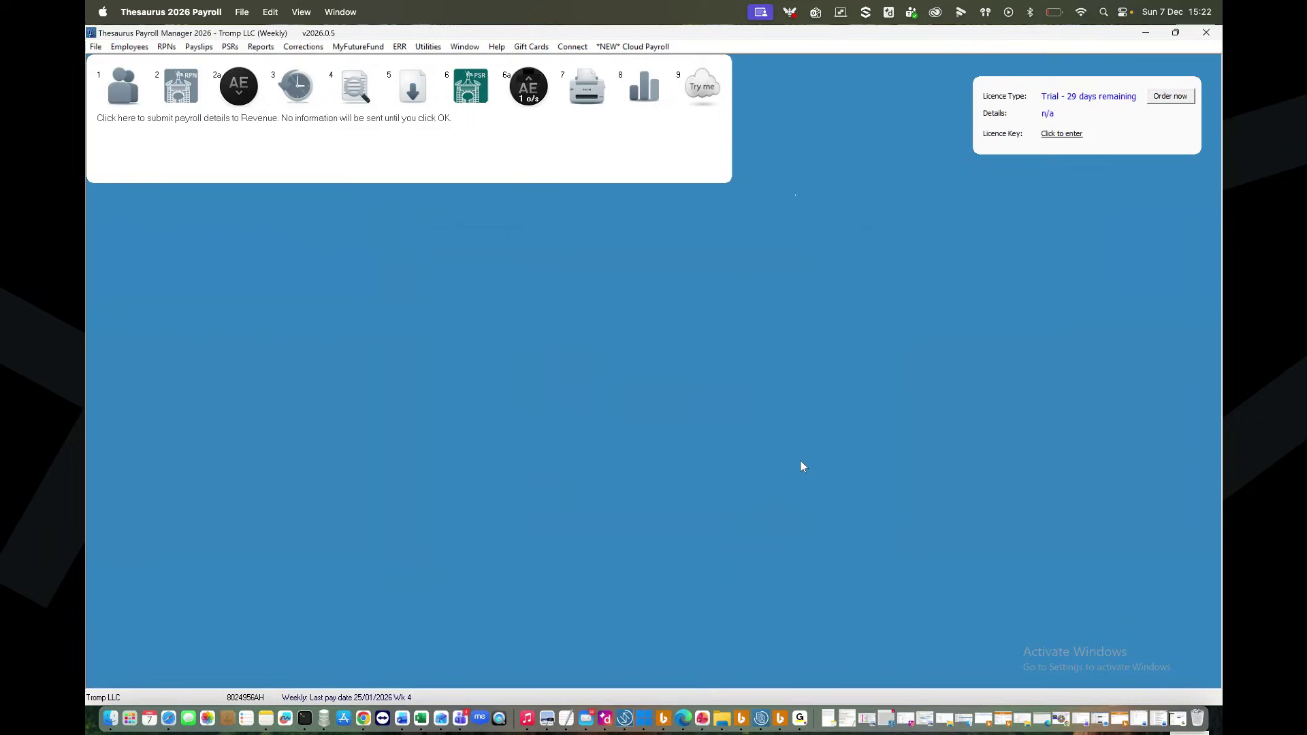
- Upload the AE contribution file for 15 employees, totalling 813.98, to NAERSA
click(527, 90)
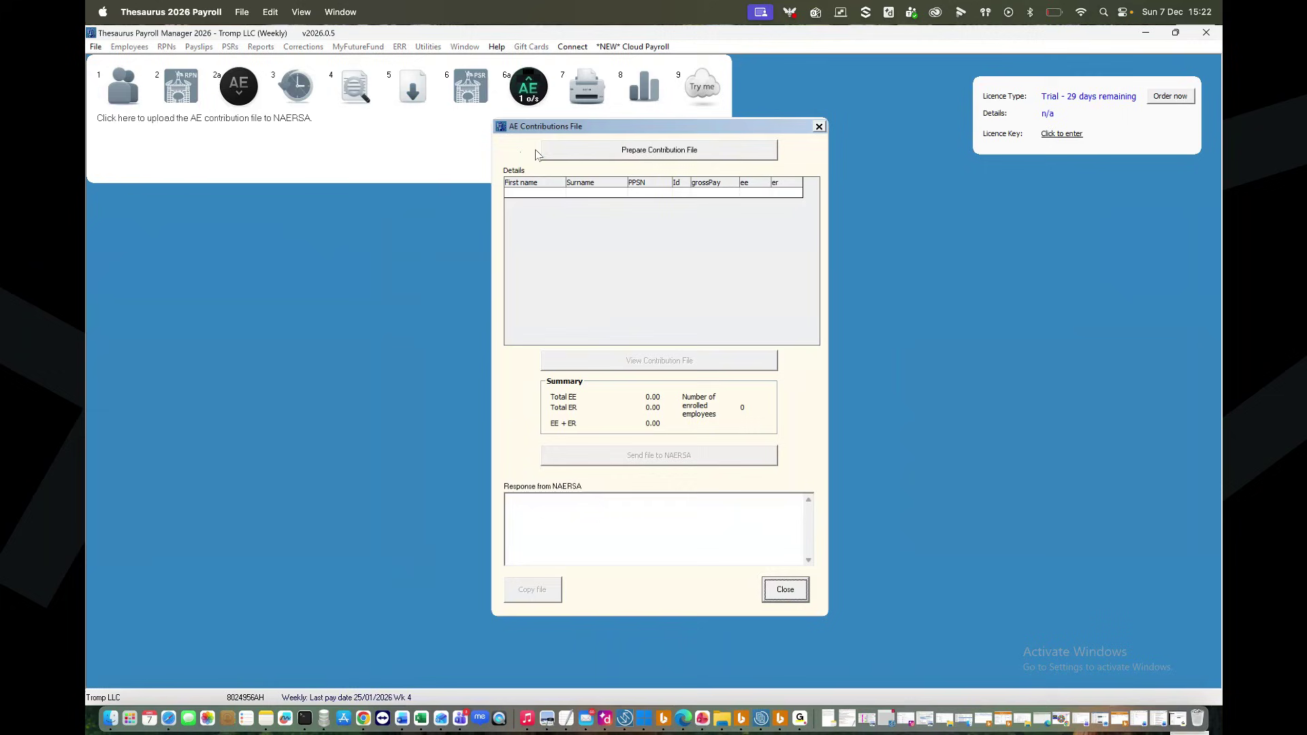
click(701, 155)
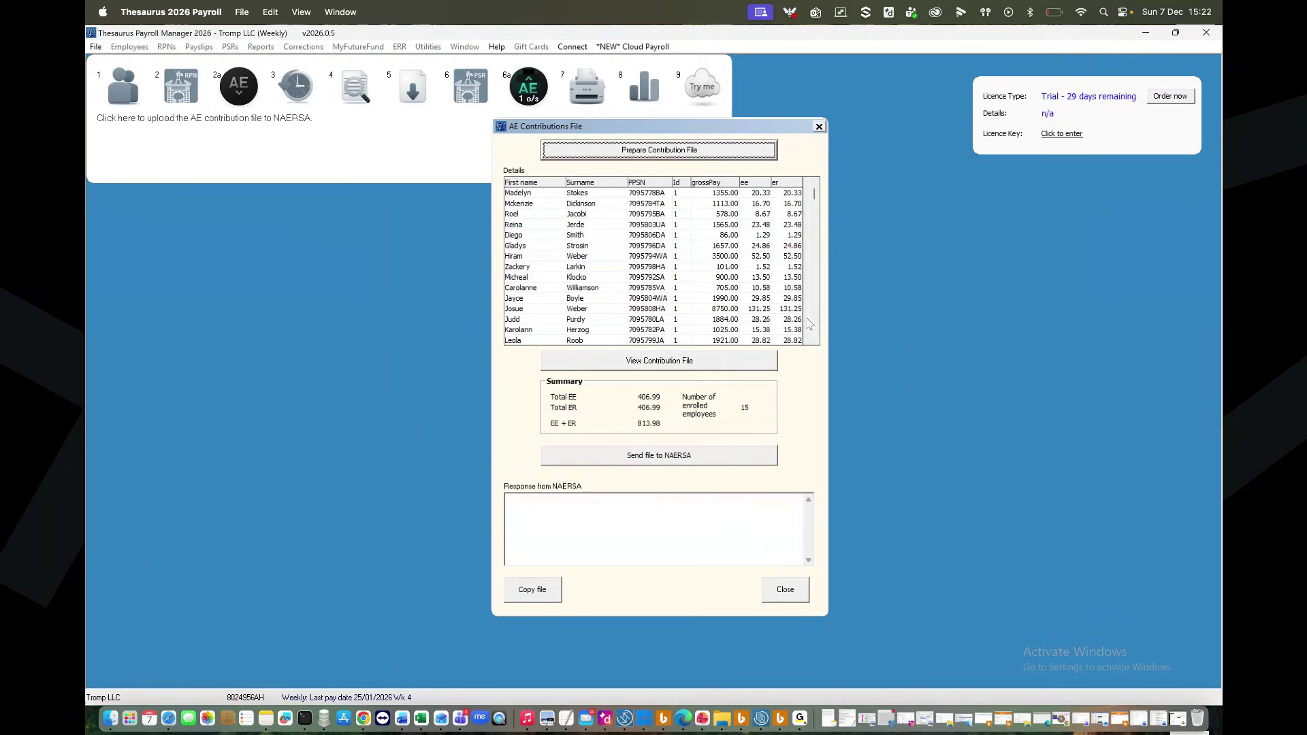
click(692, 456)
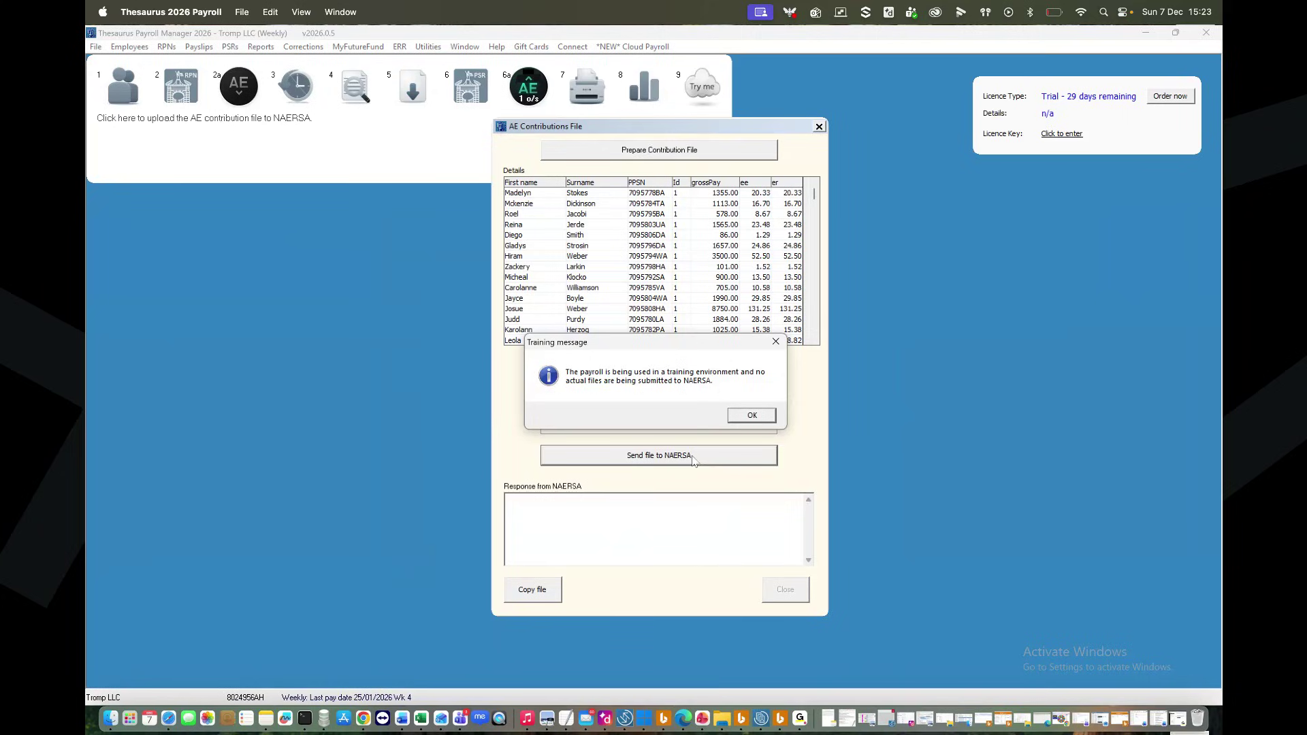
click(745, 412)
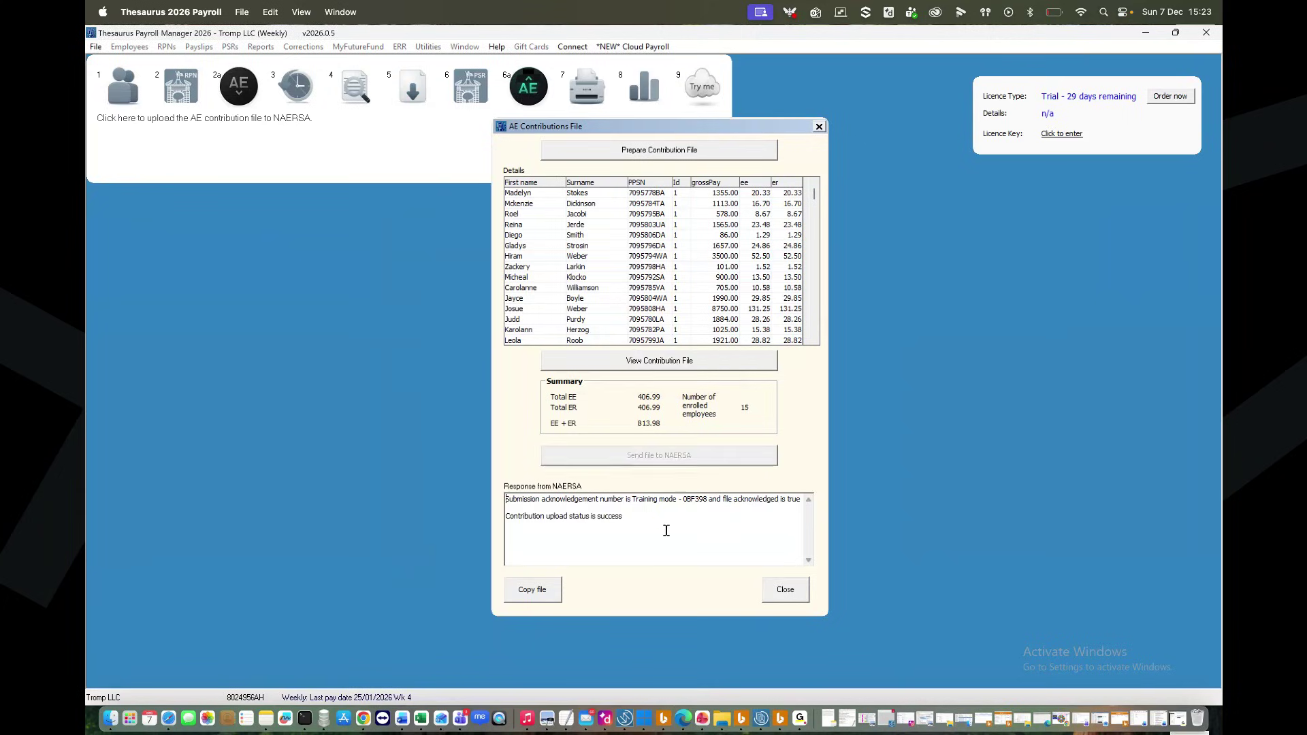
drag(624, 516, 506, 516)
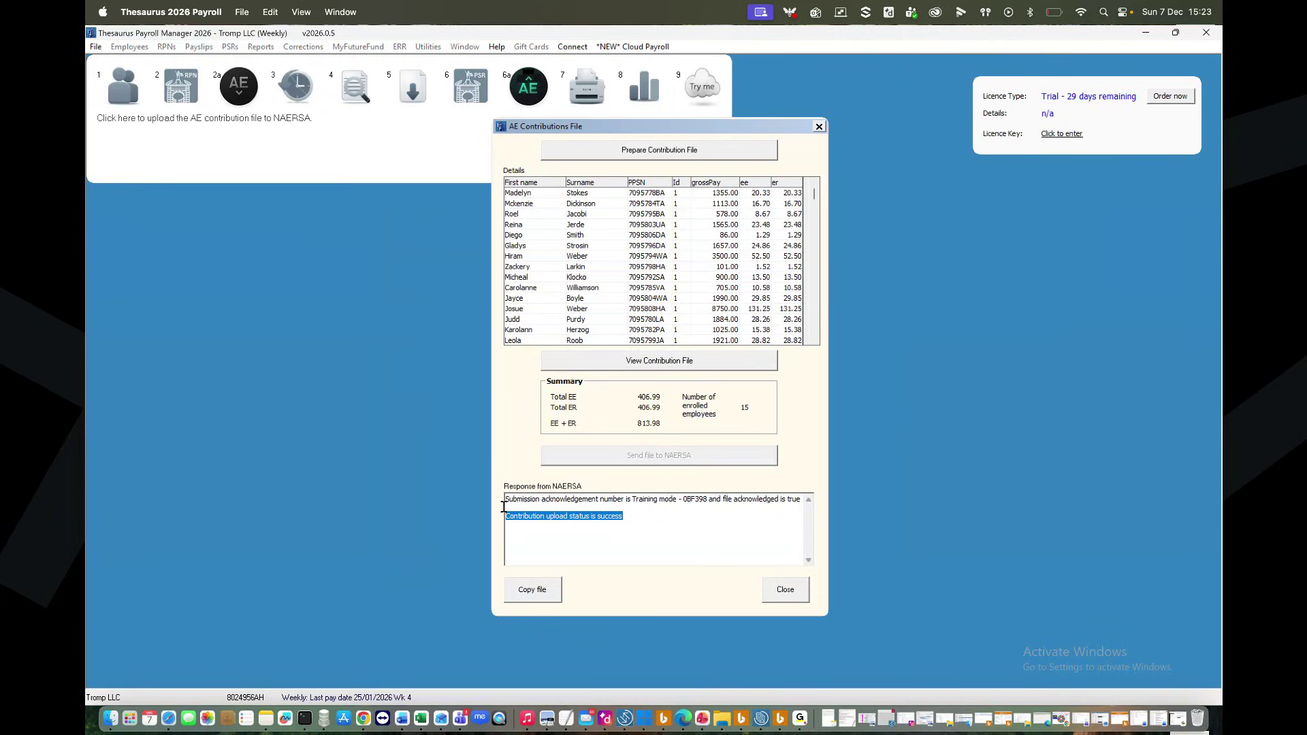
click(528, 541)
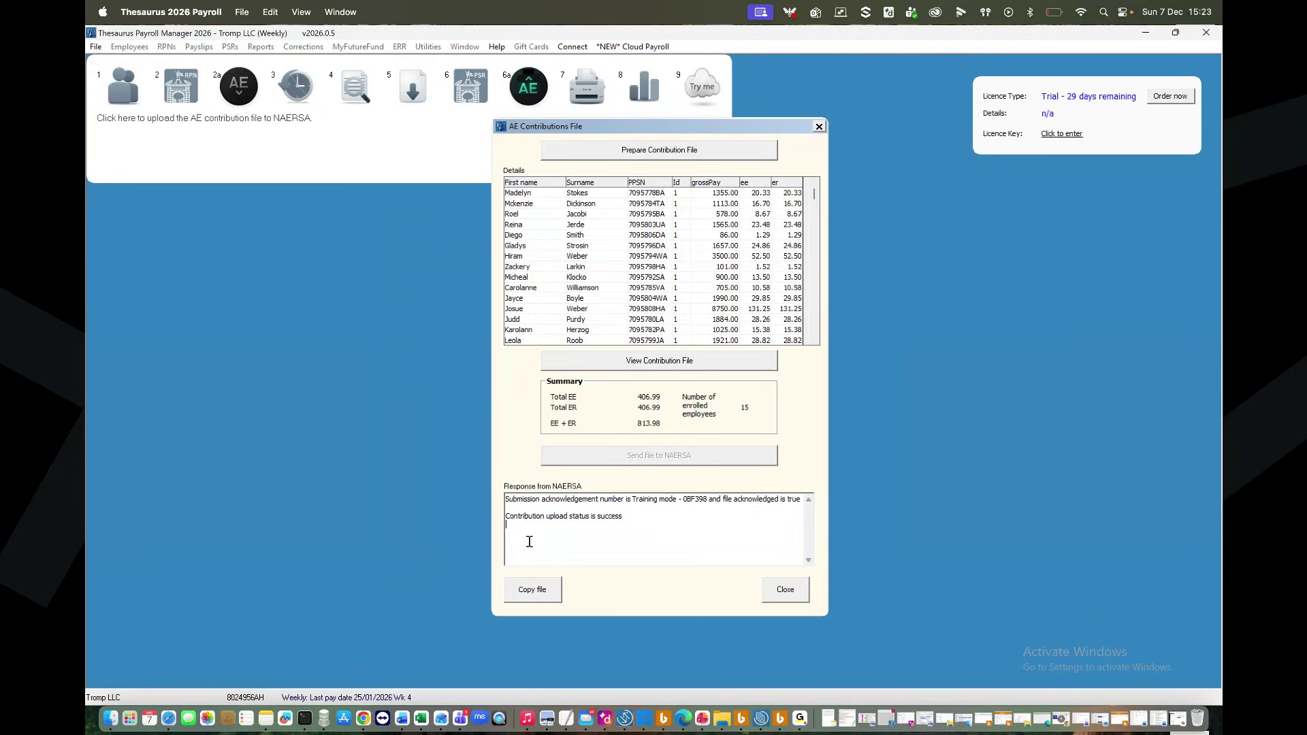
click(785, 589)
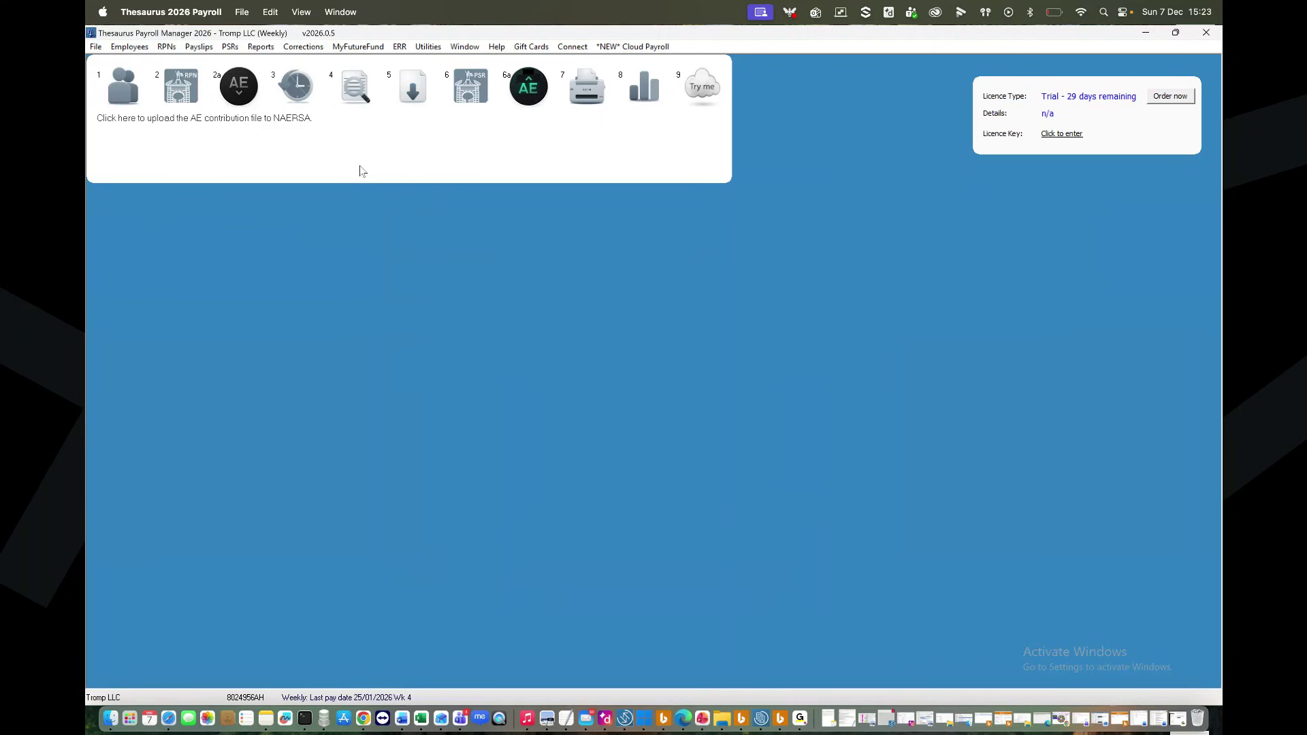
- Open the Corrections menu to list the correction types
click(311, 47)
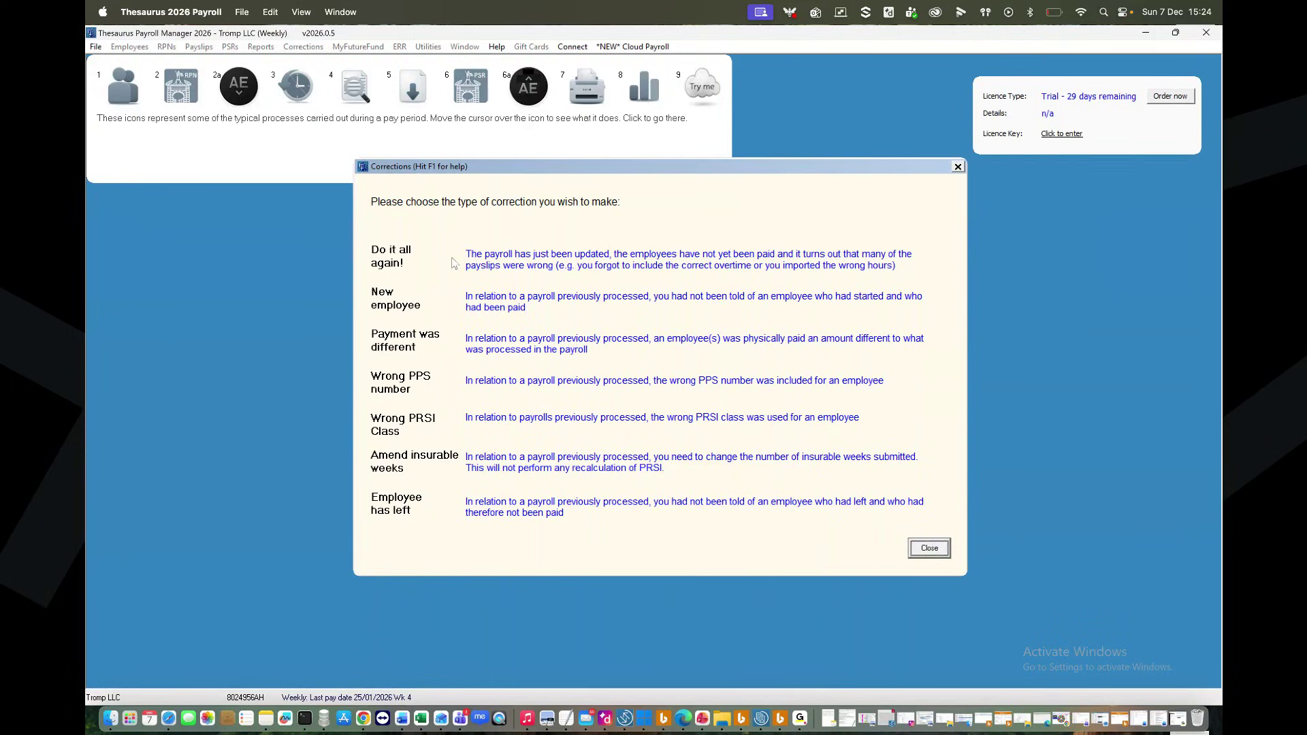
- Reverse the week 4 payroll update with 'Do it all again!'
click(530, 267)
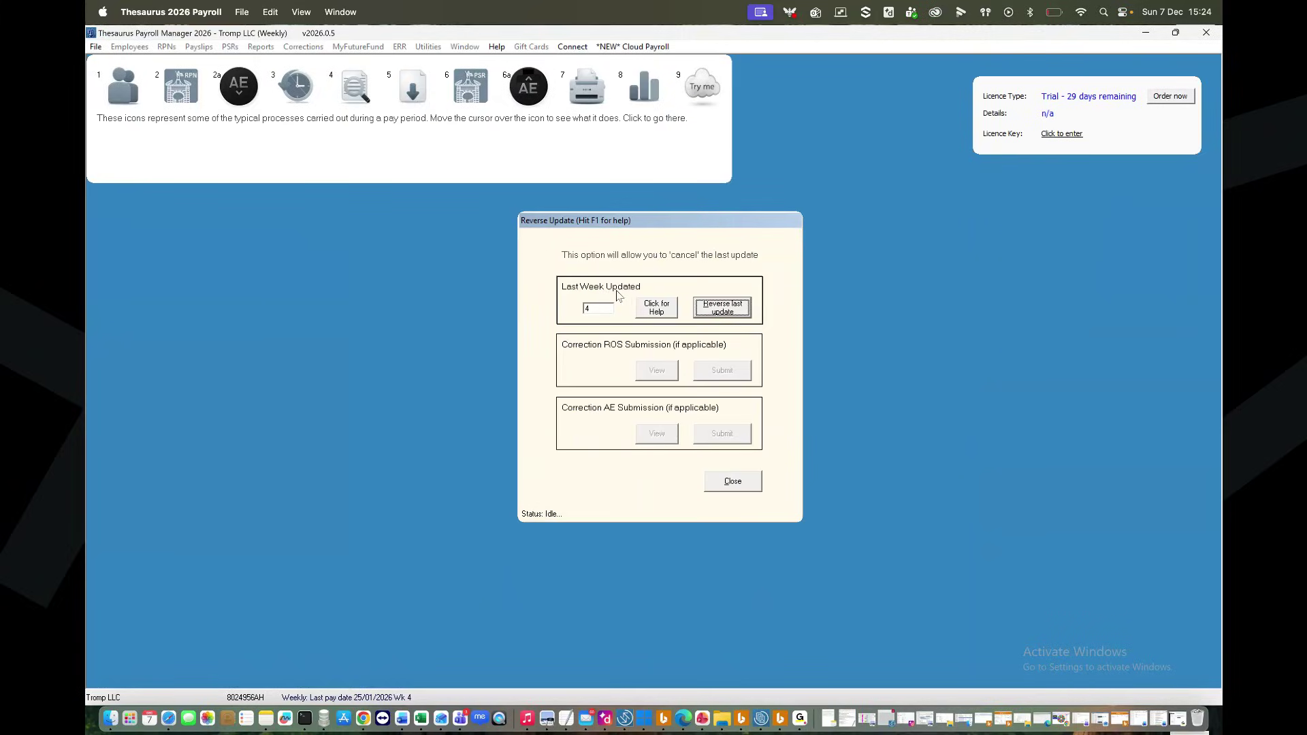
click(737, 311)
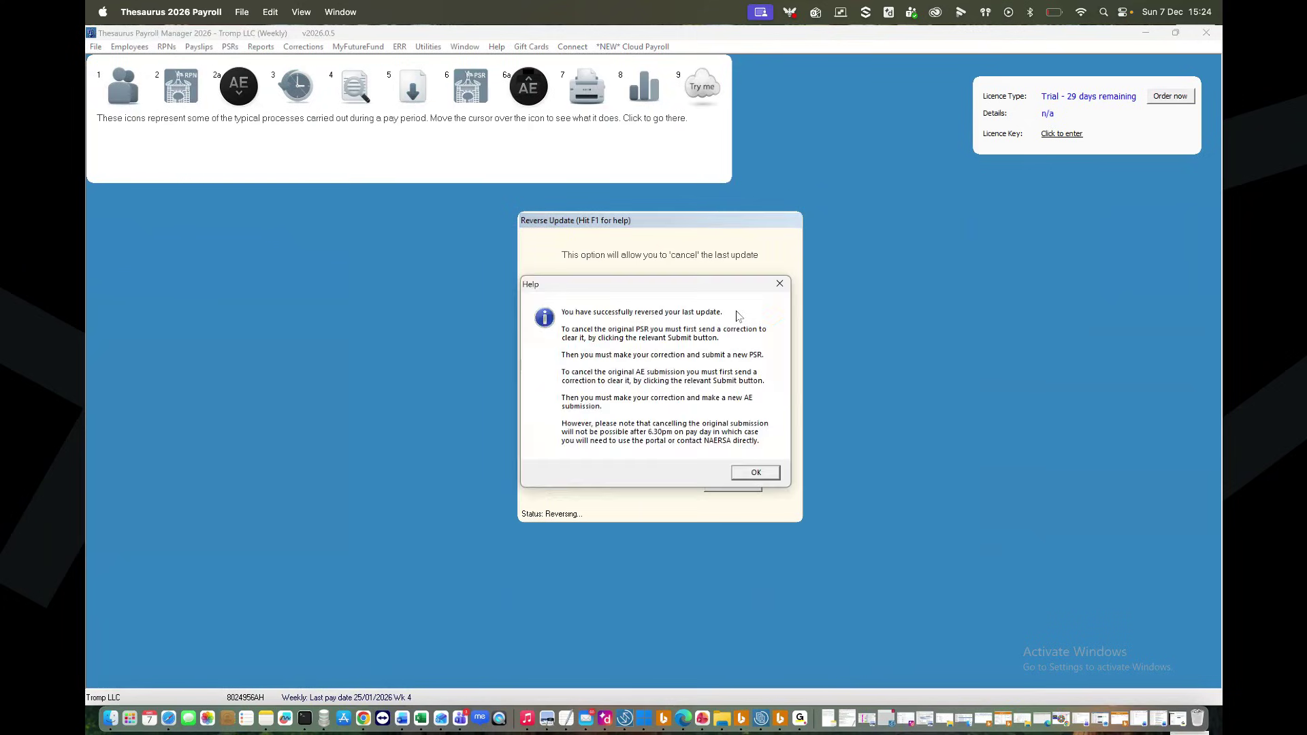
click(756, 474)
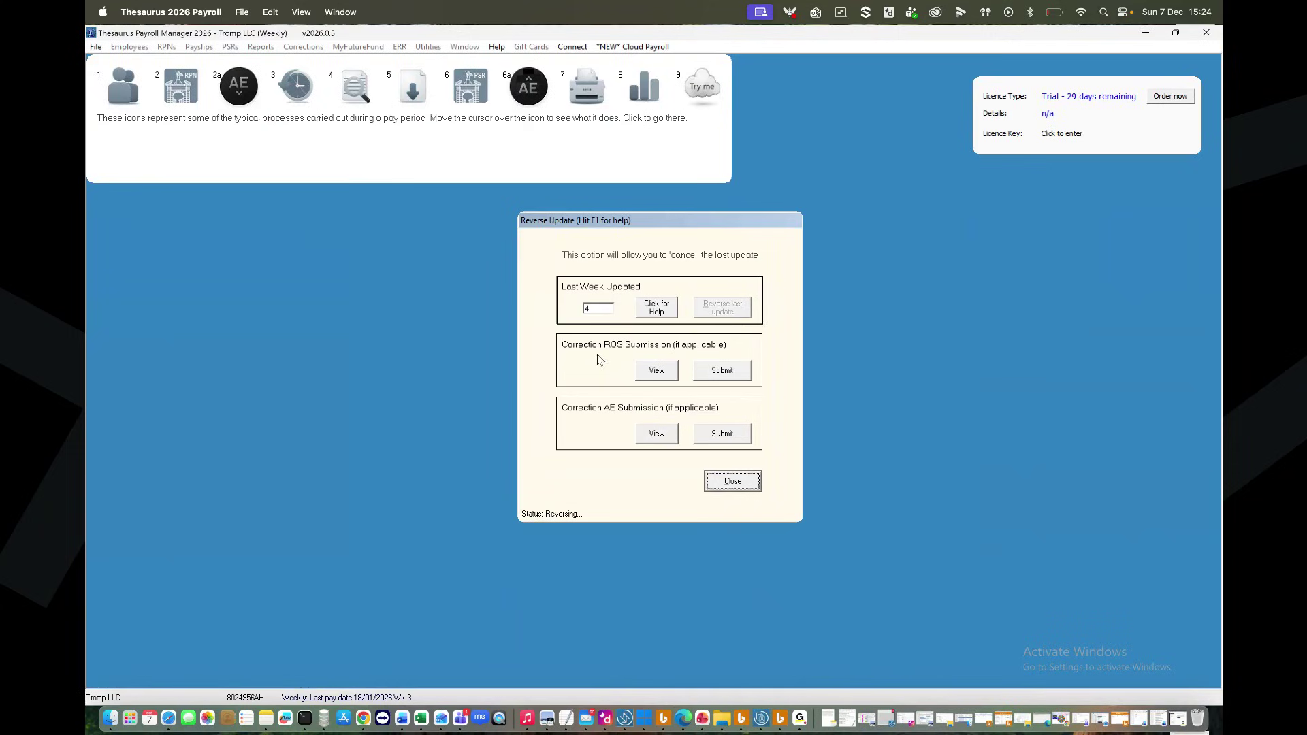
- Submit the correction PSR to Revenue and the AE correction to NAERSA
click(729, 377)
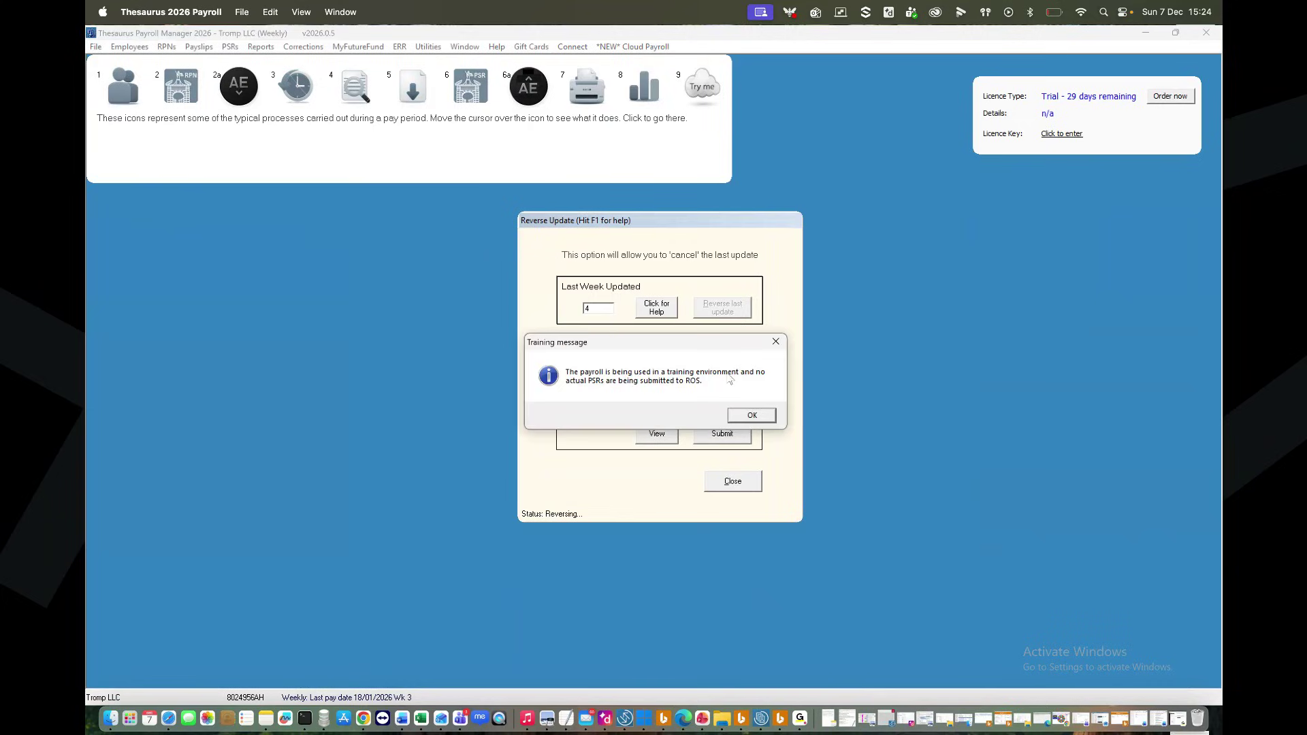
click(749, 415)
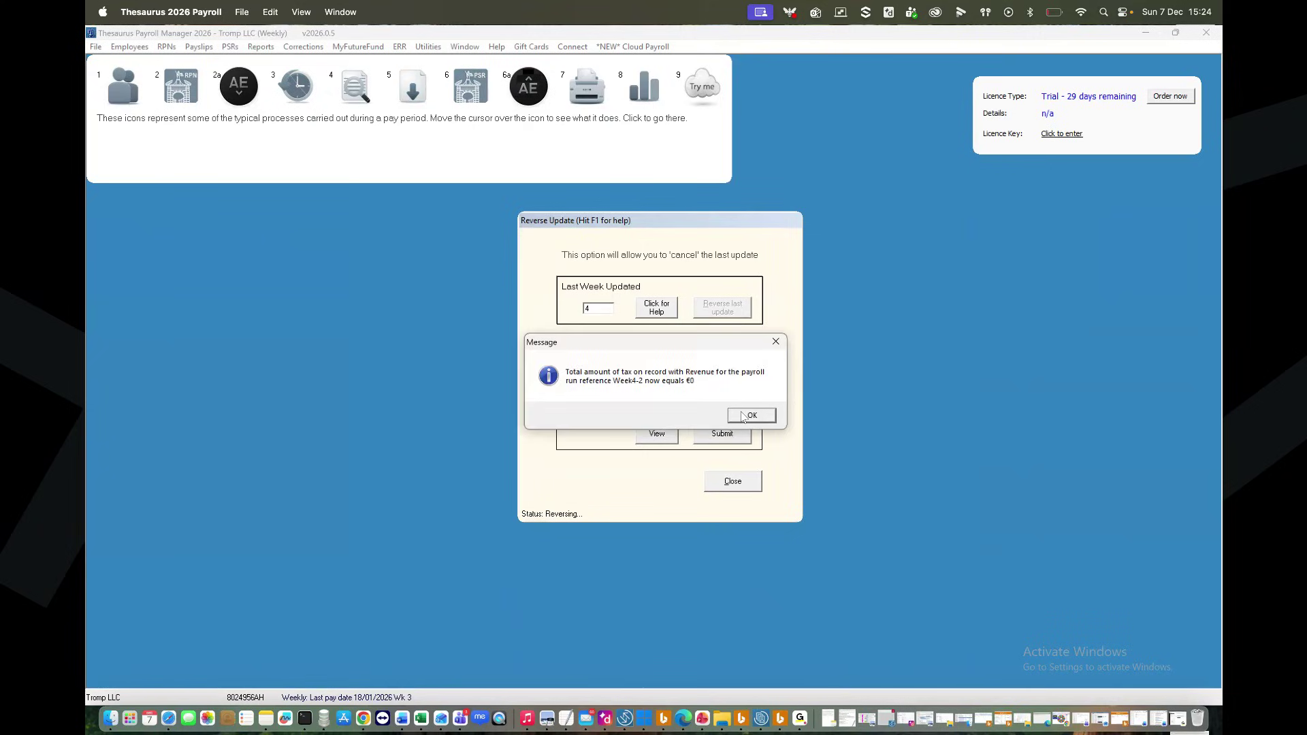
click(744, 415)
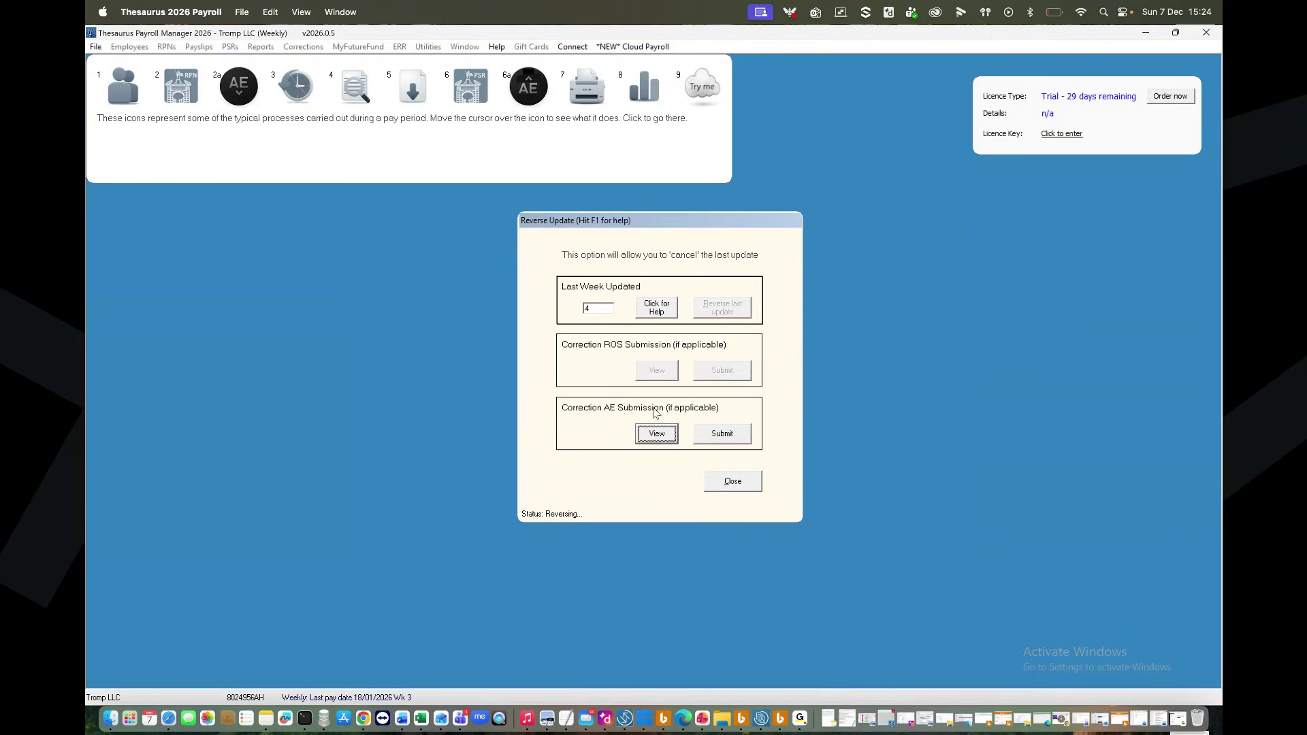
click(727, 437)
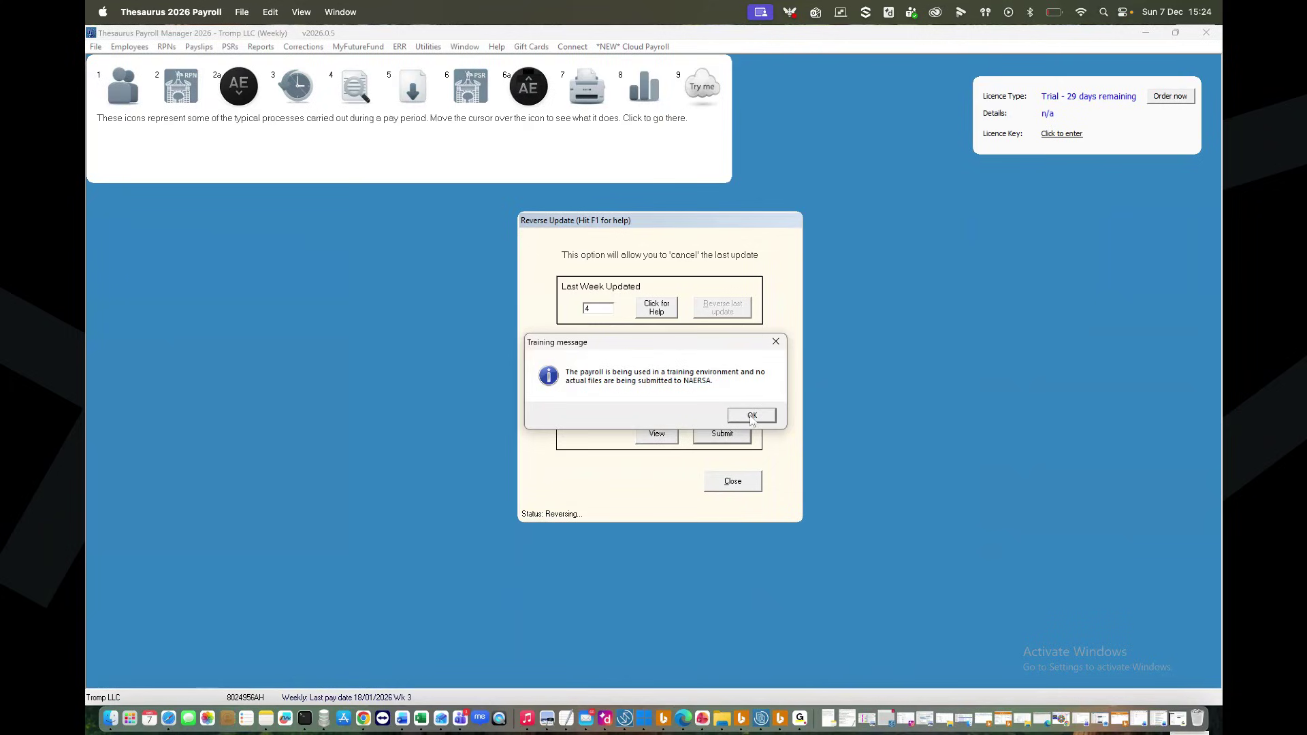
click(750, 414)
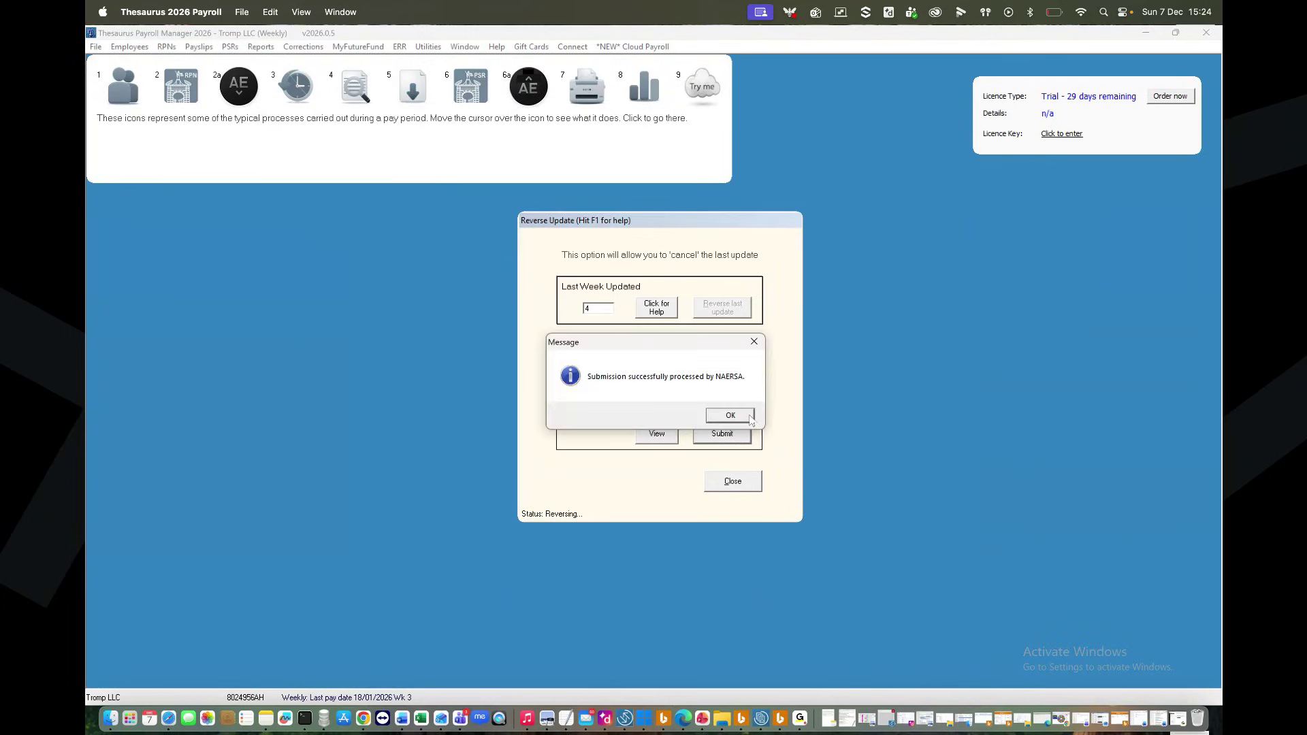
click(730, 415)
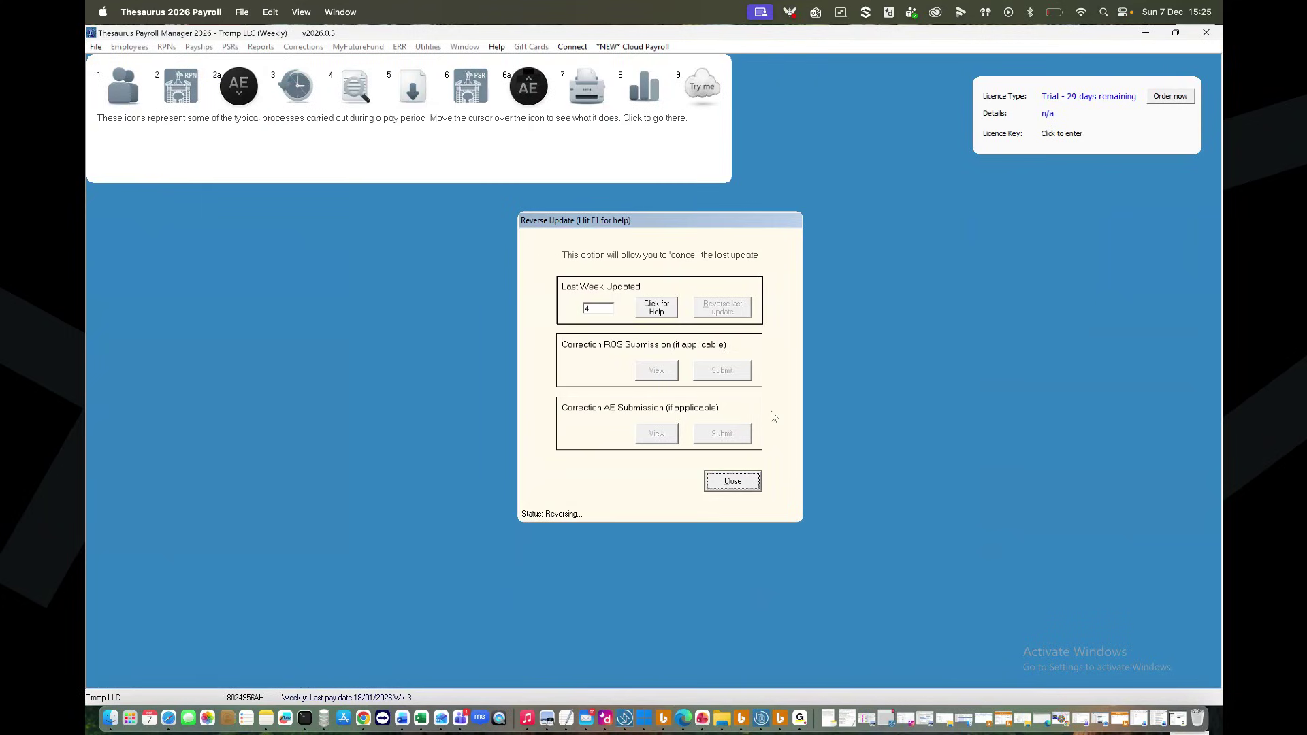
click(732, 481)
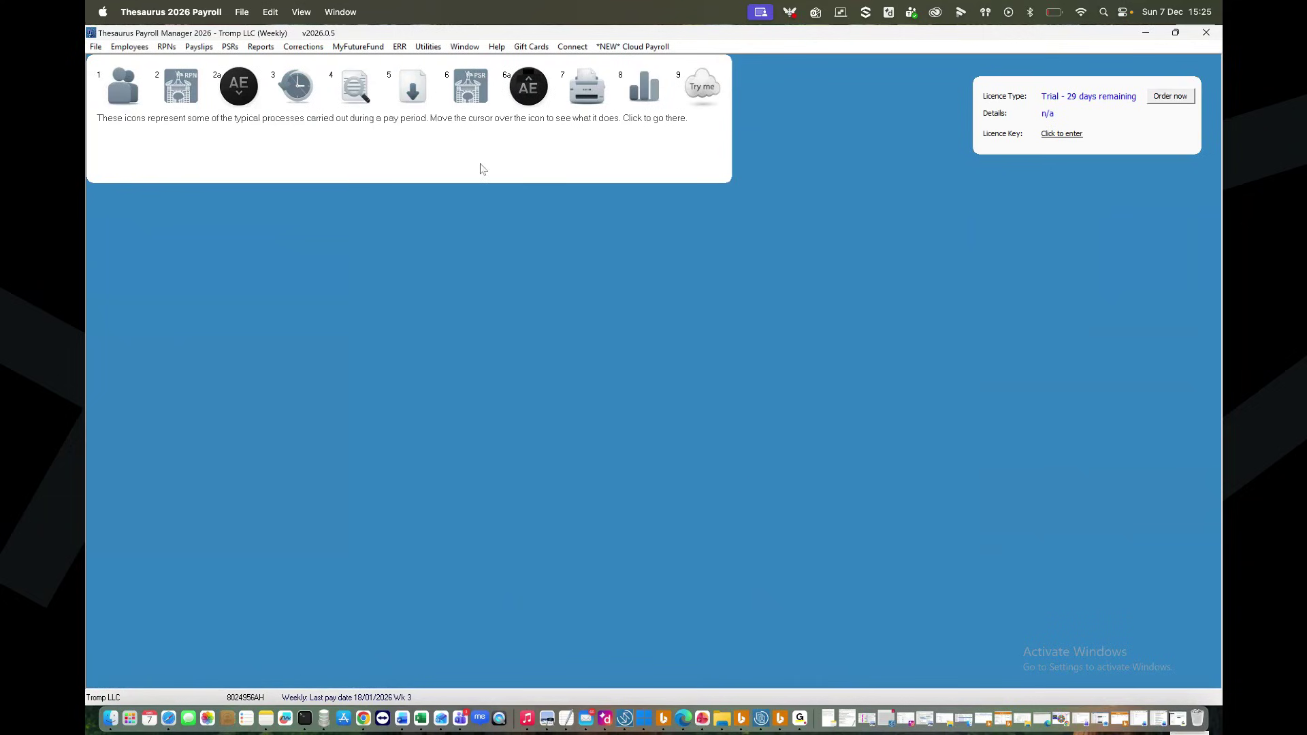
- Look over the MyFutureFund menu without choosing anything, then bring up the Reports list
click(359, 47)
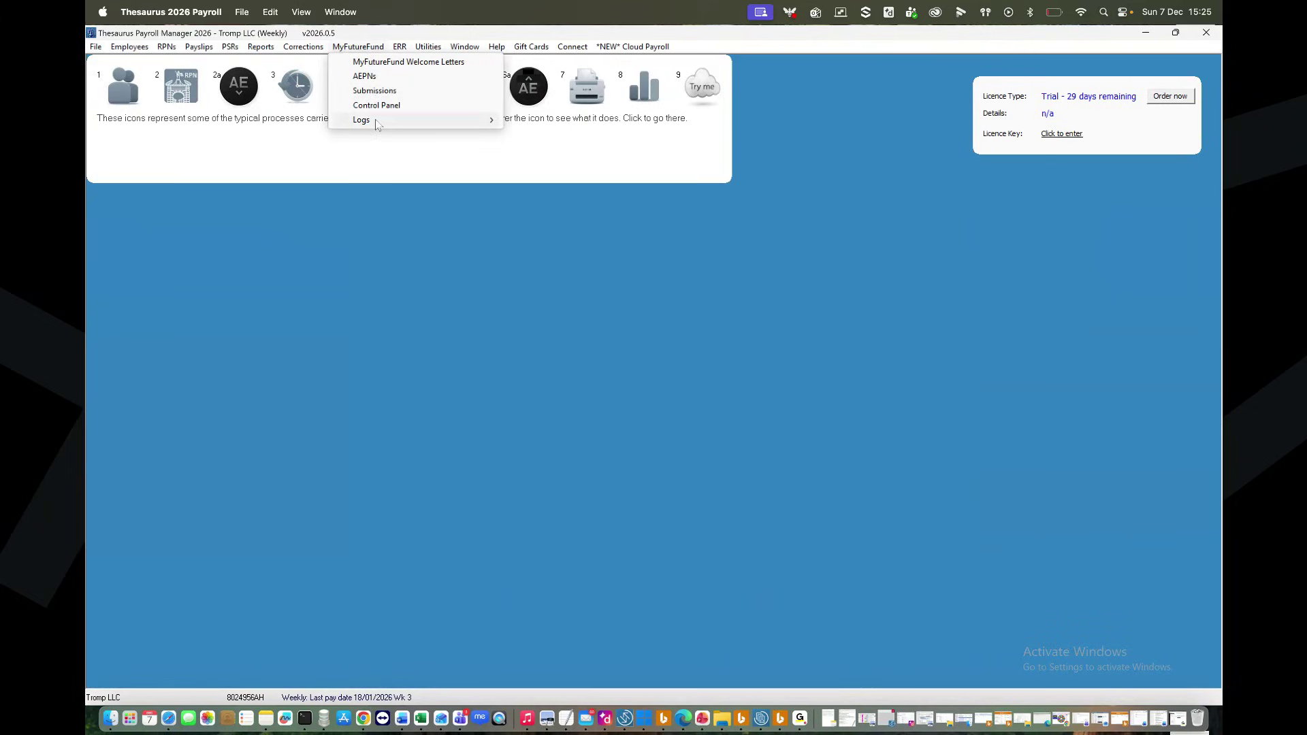
mouse_move(376, 121)
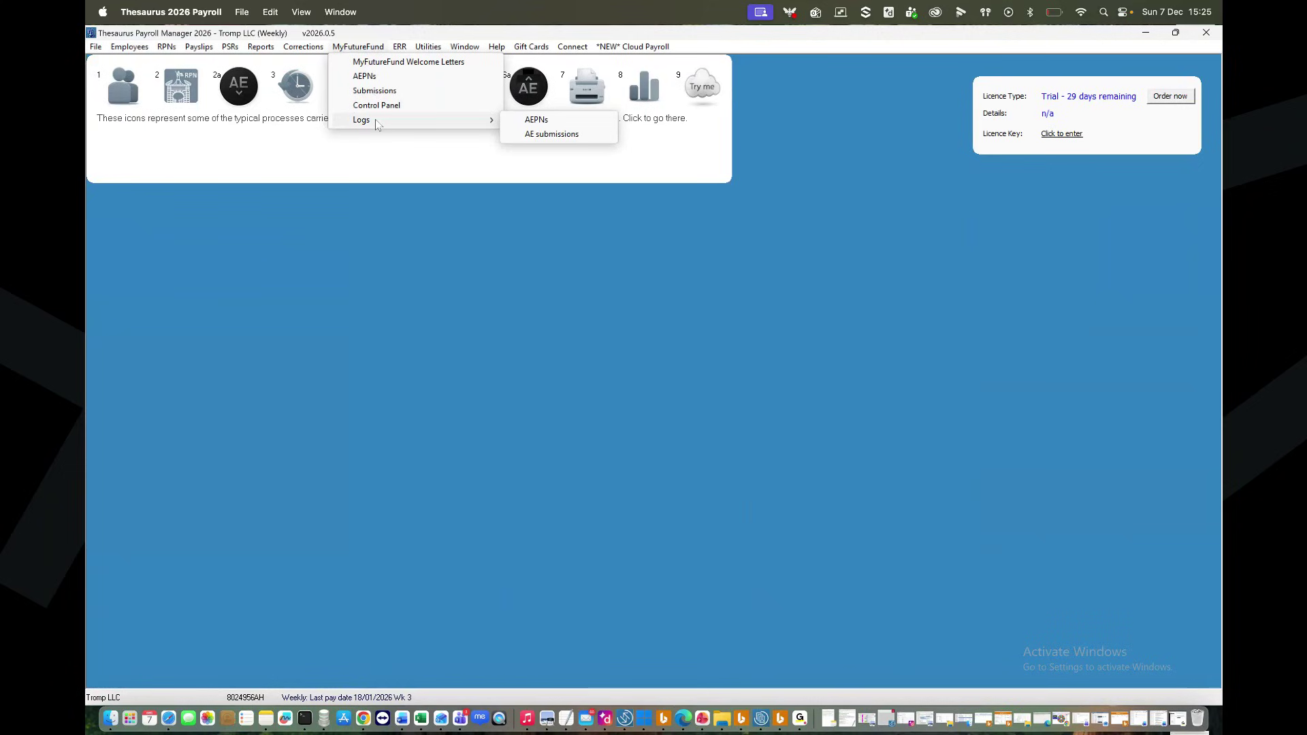
click(393, 190)
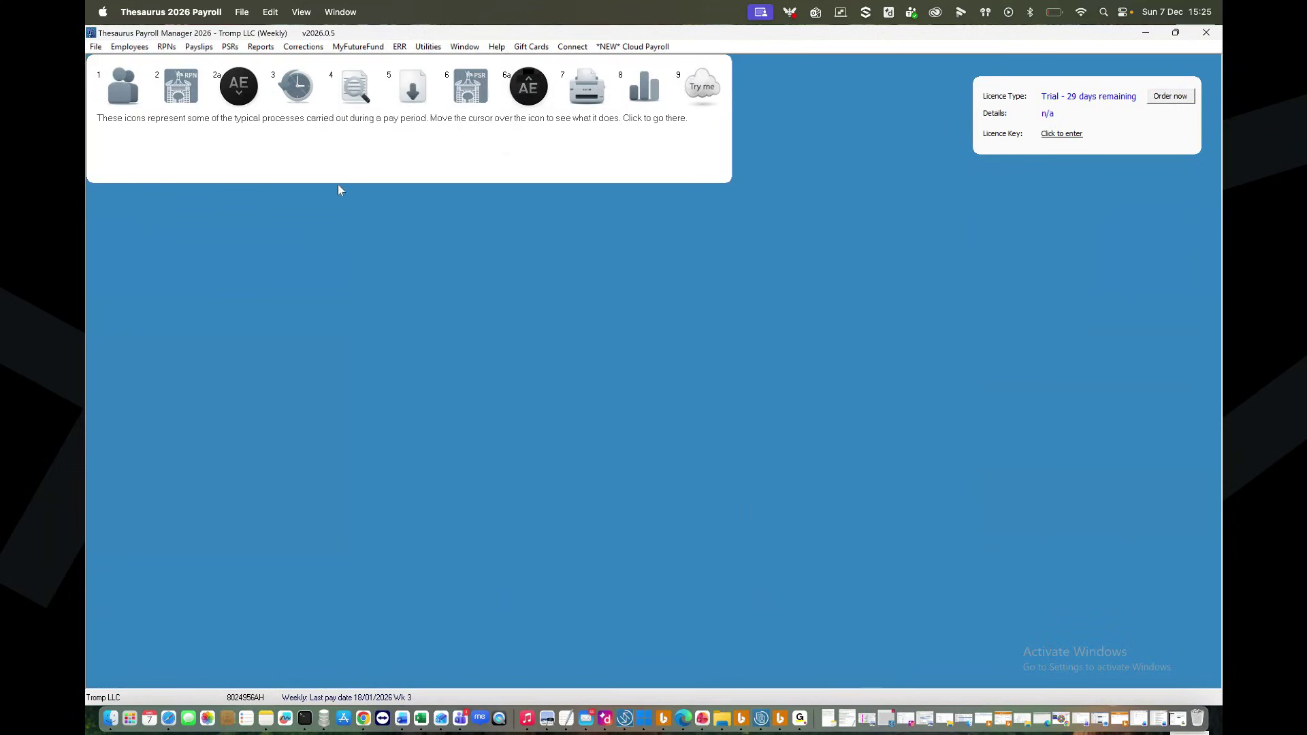
click(259, 48)
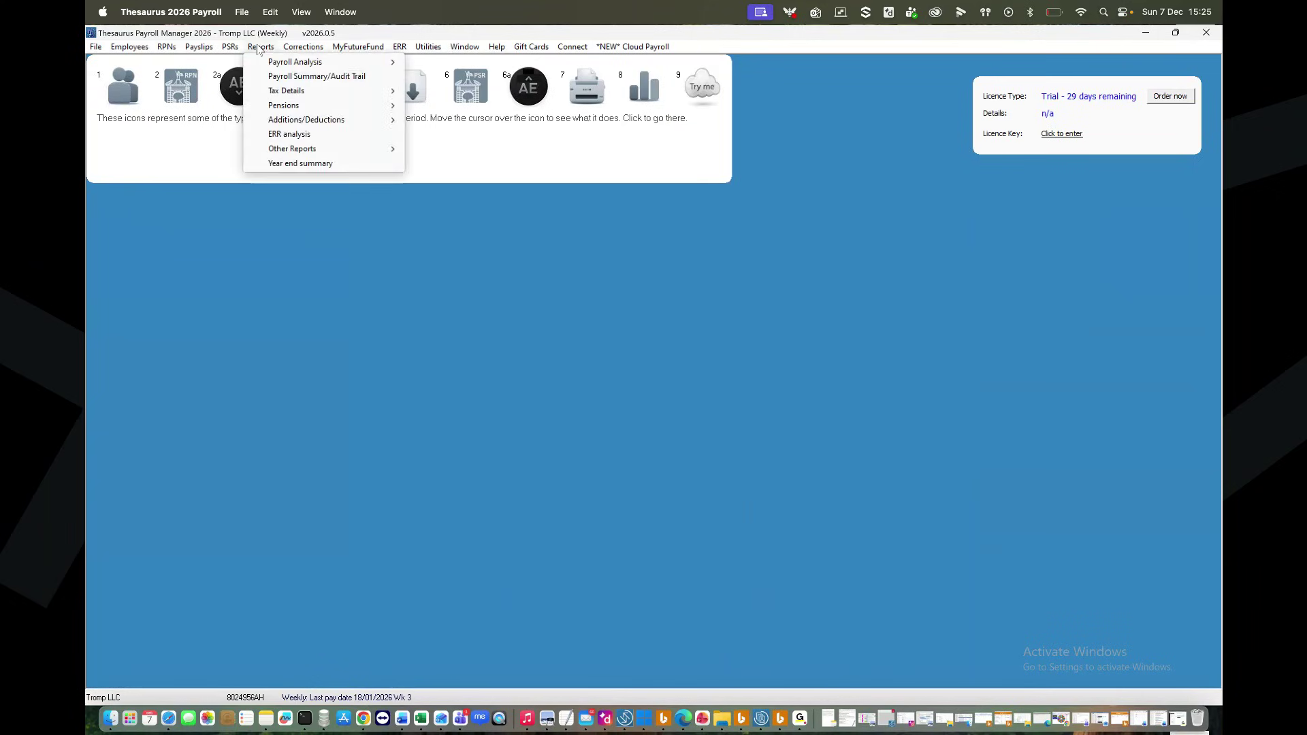
click(287, 79)
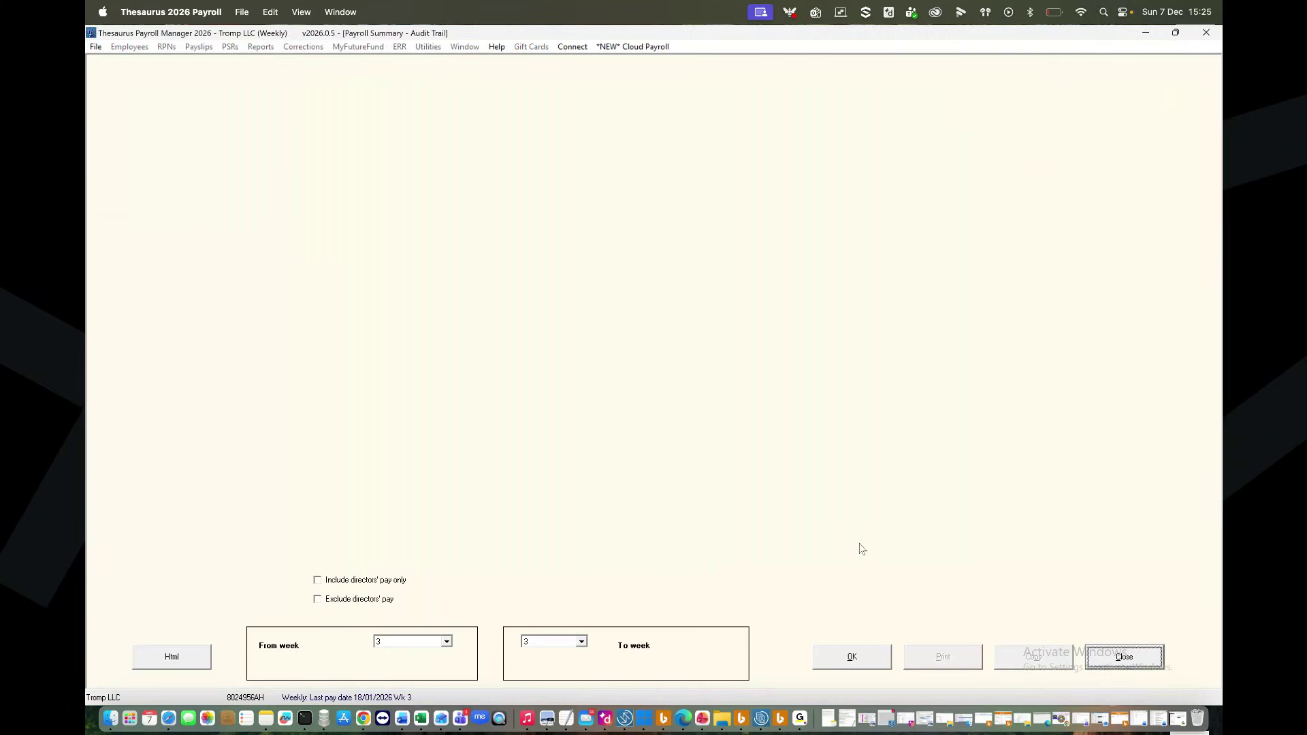
click(880, 654)
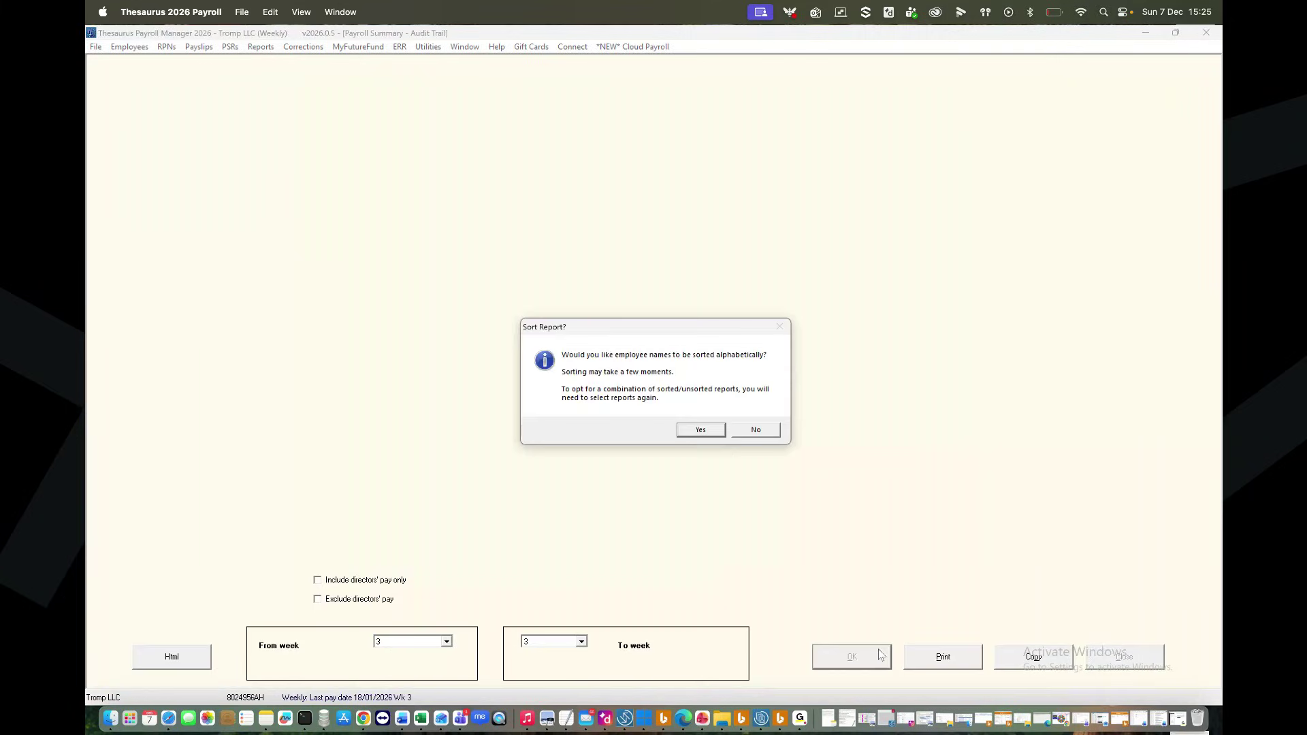
click(712, 433)
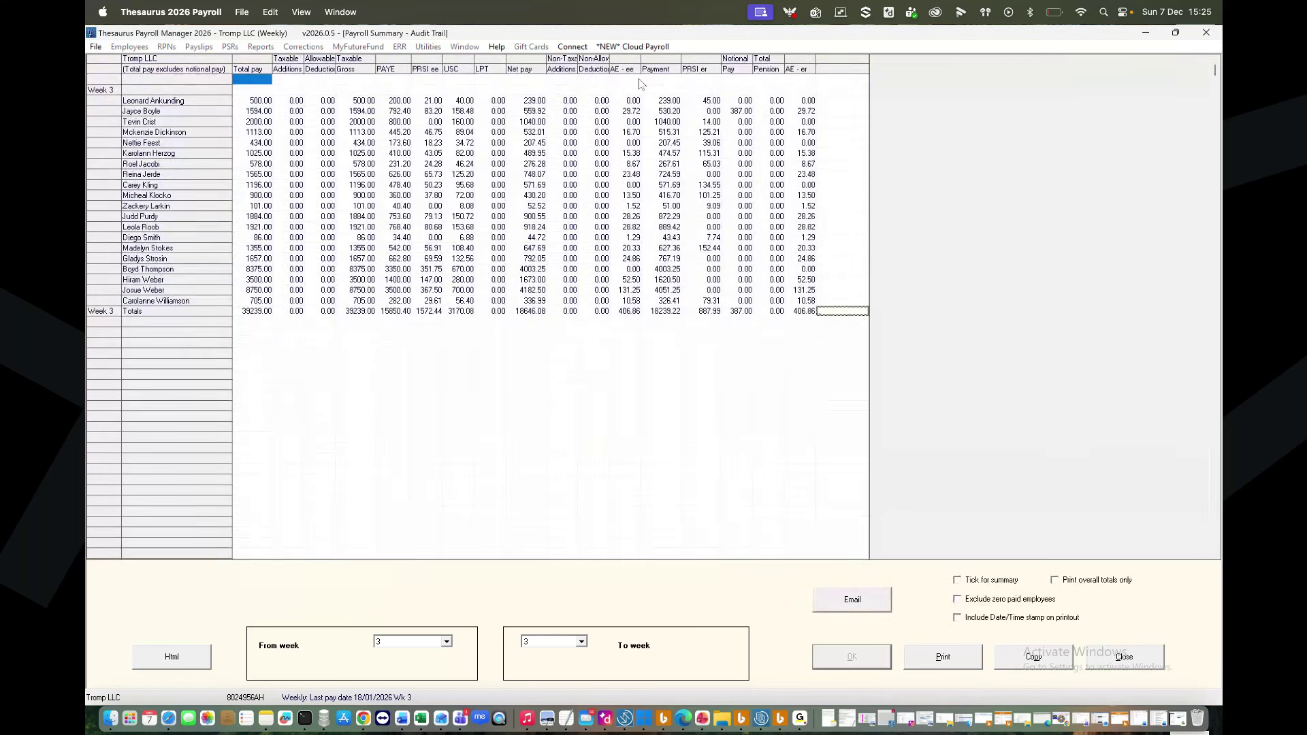
click(629, 71)
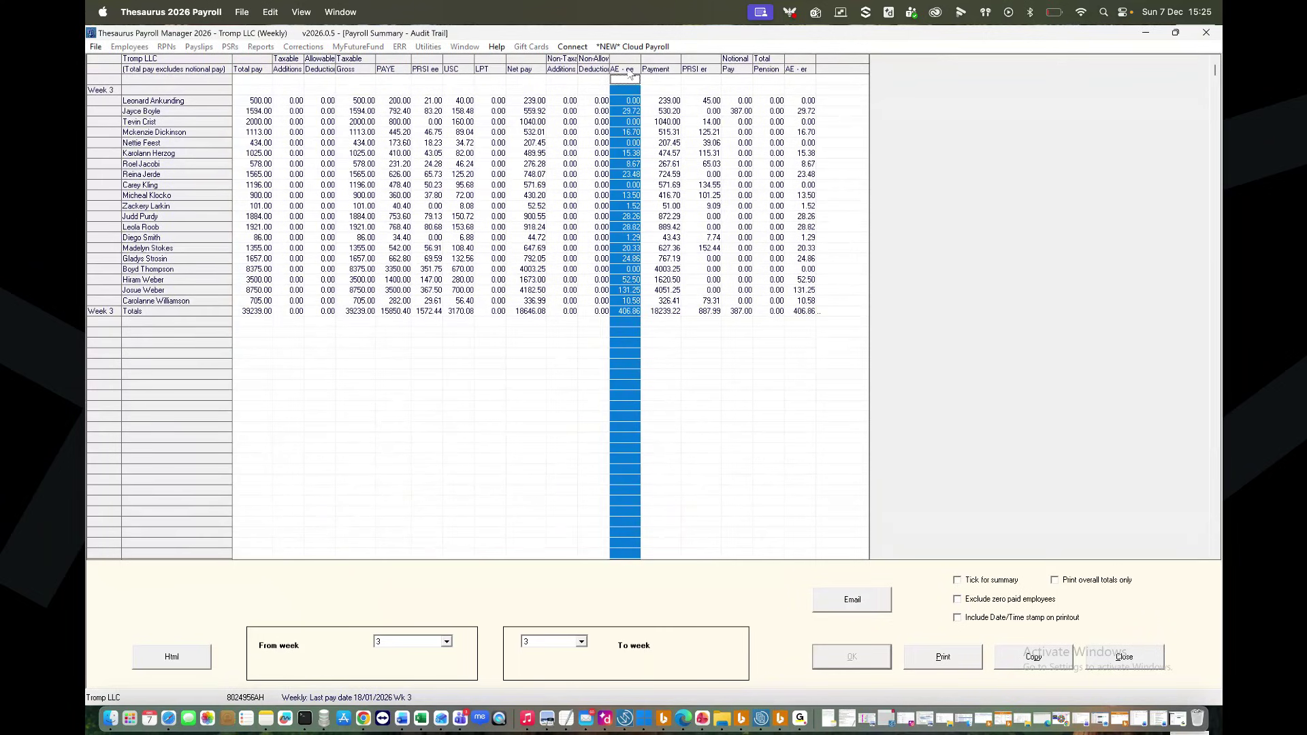
click(811, 73)
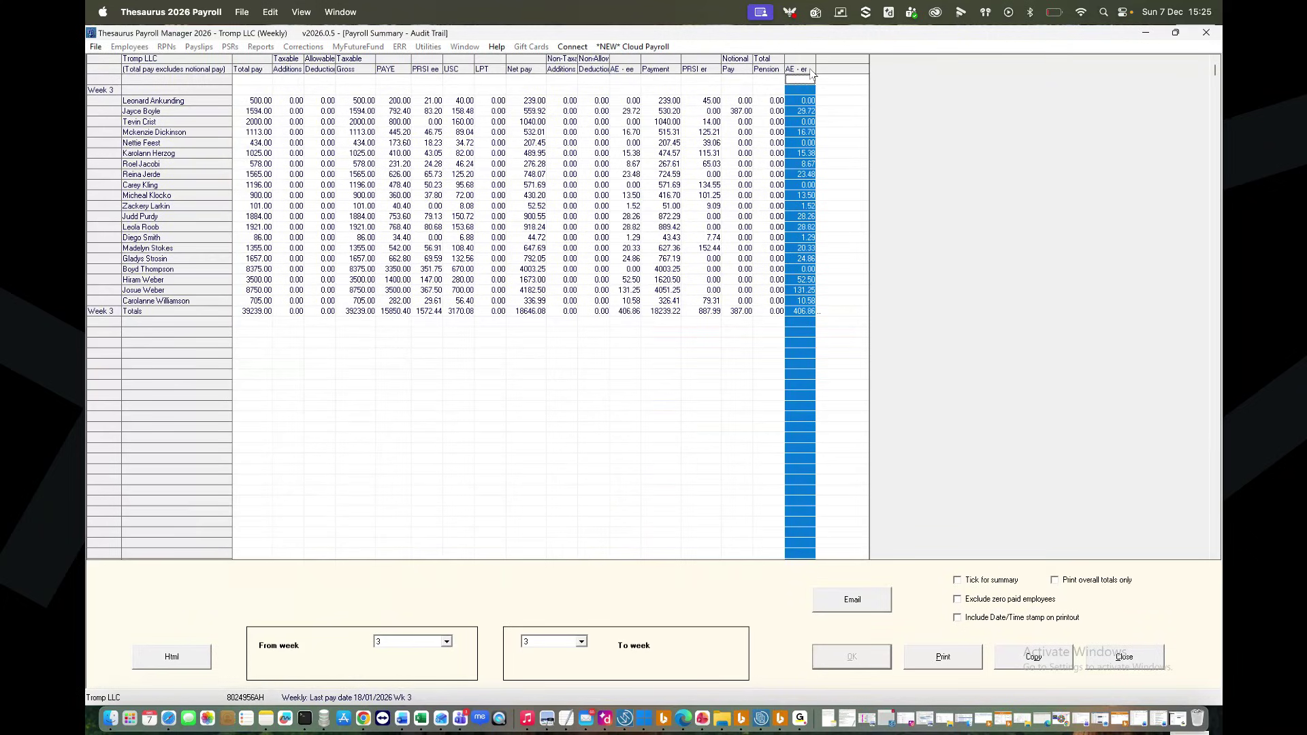
click(854, 112)
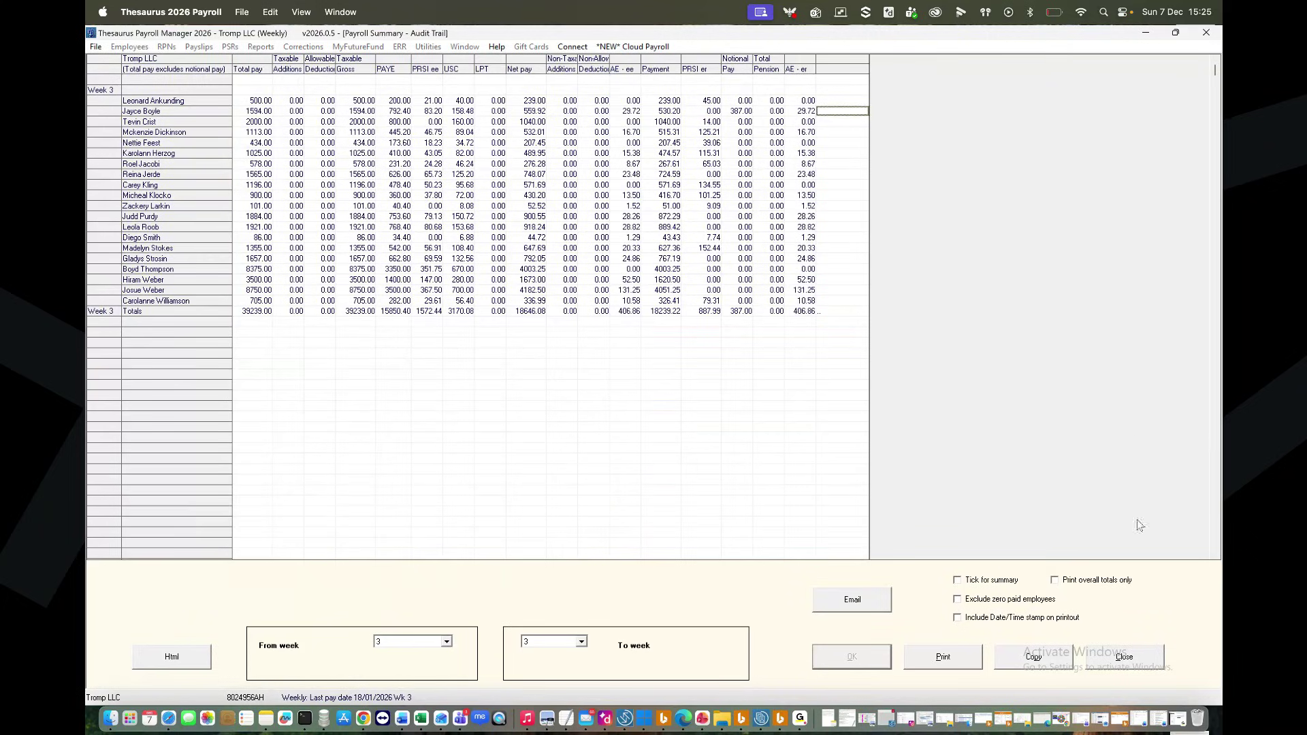
click(1138, 658)
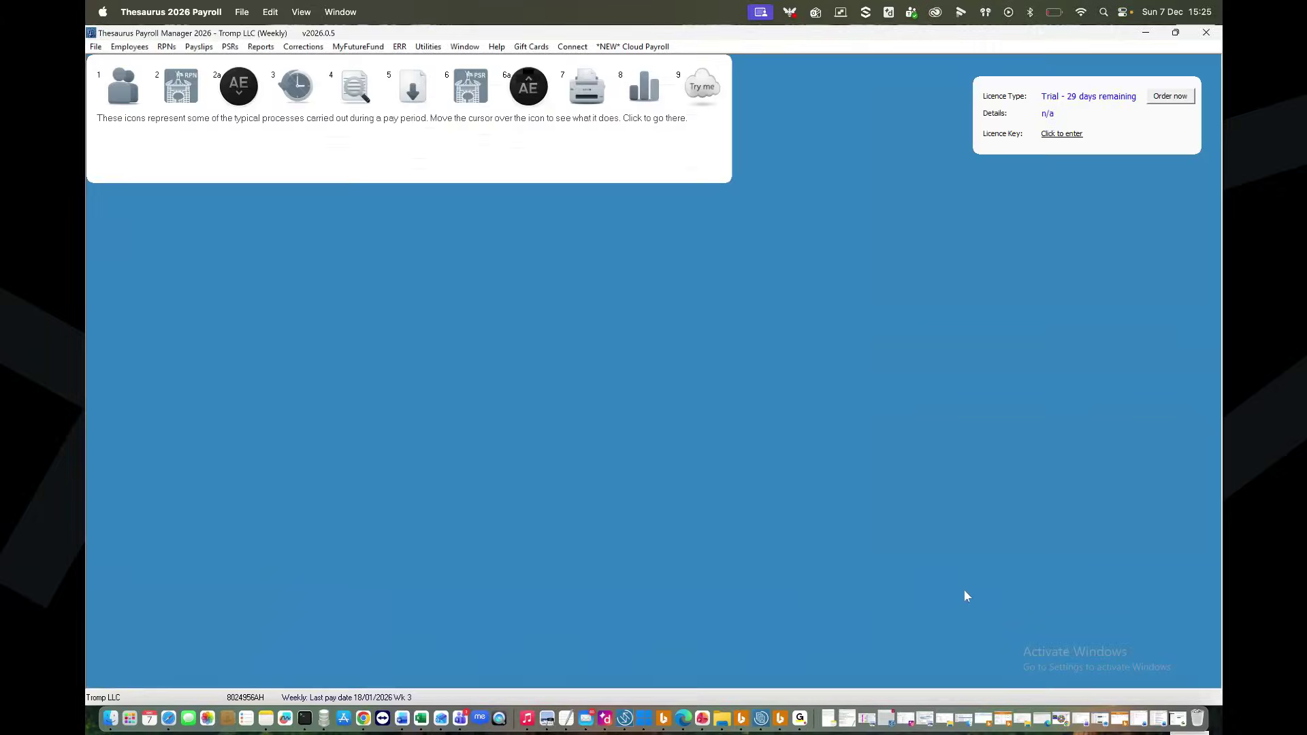